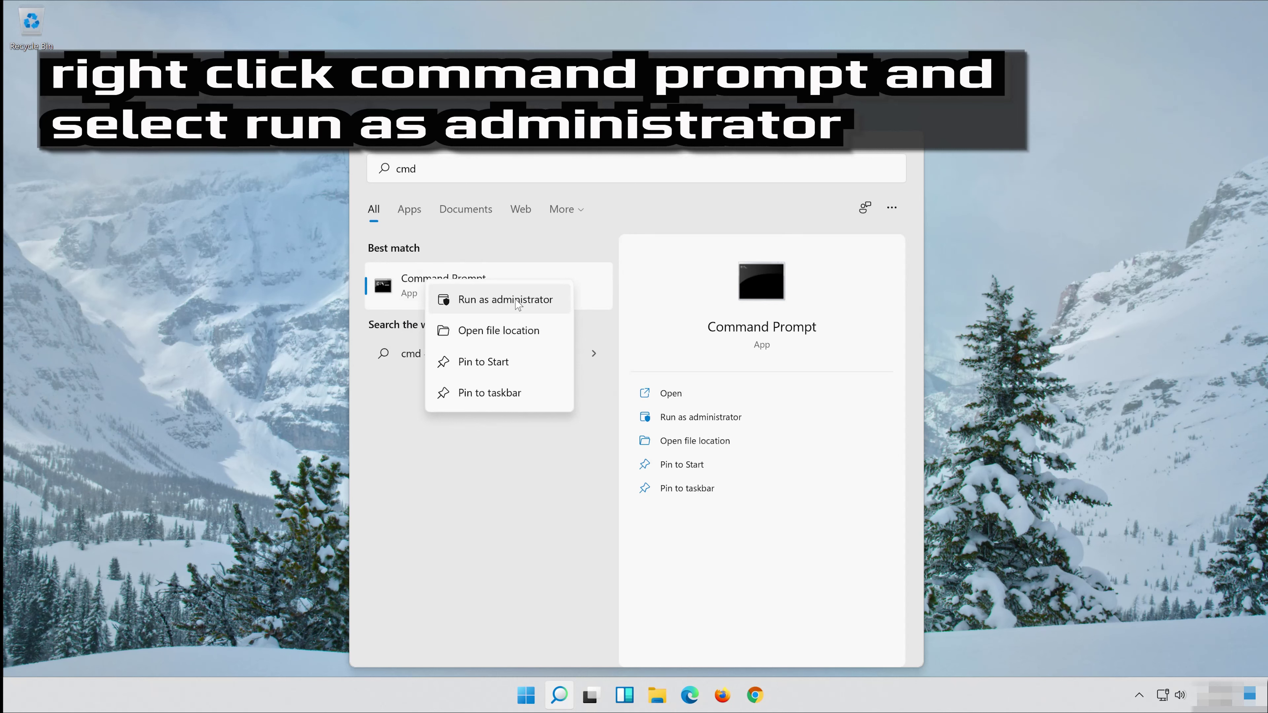
- Launch Command Prompt as administrator, allowing it to make changes, and move its window toward the middle of the desktop
click(505, 299)
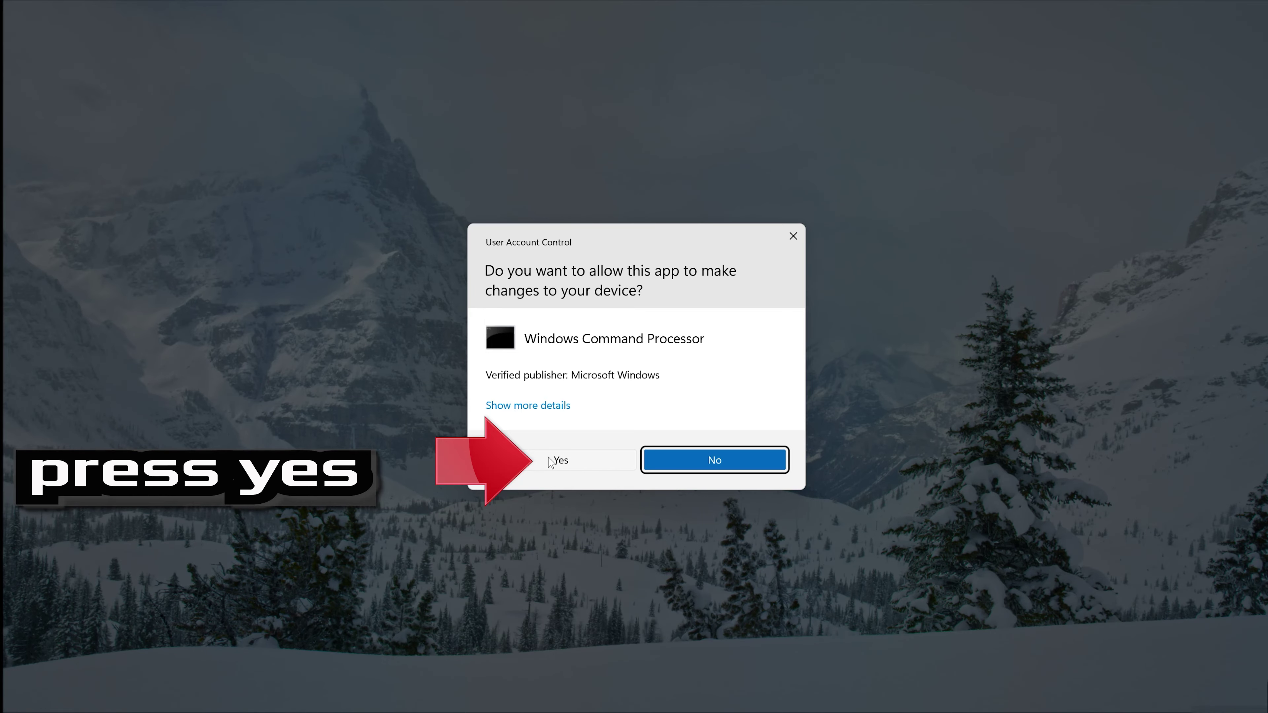
click(559, 460)
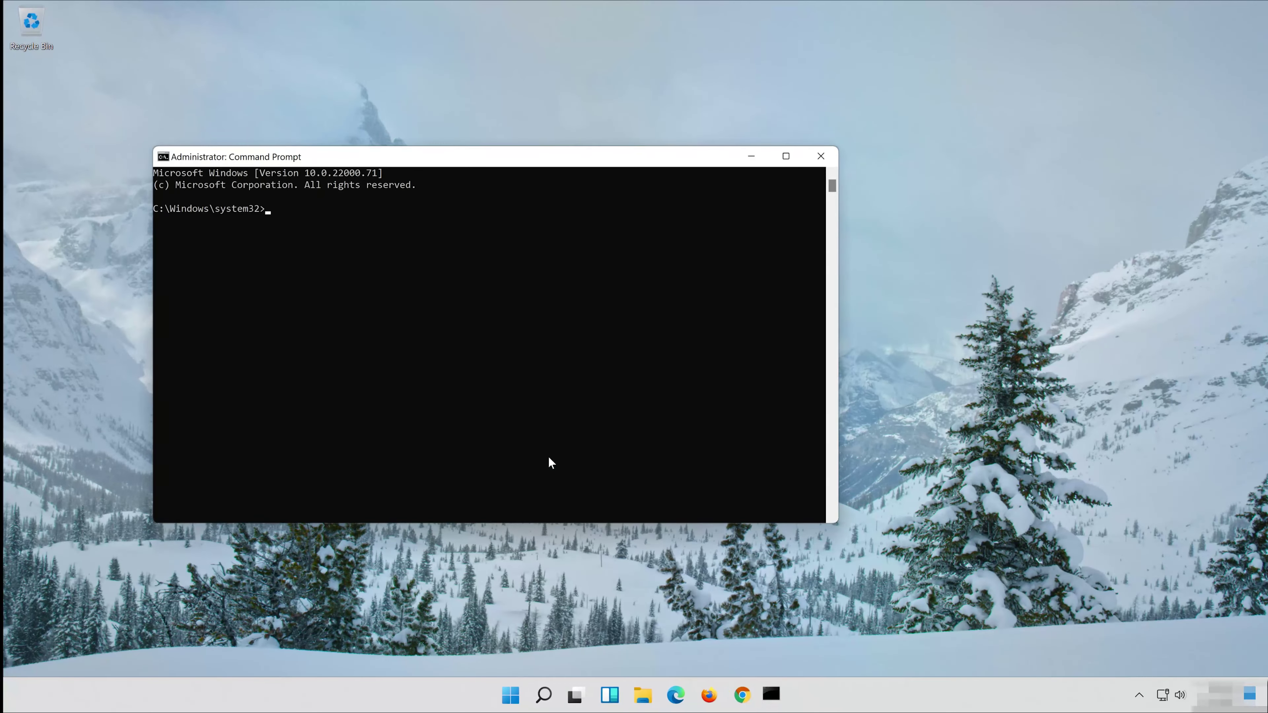
drag(437, 158, 633, 161)
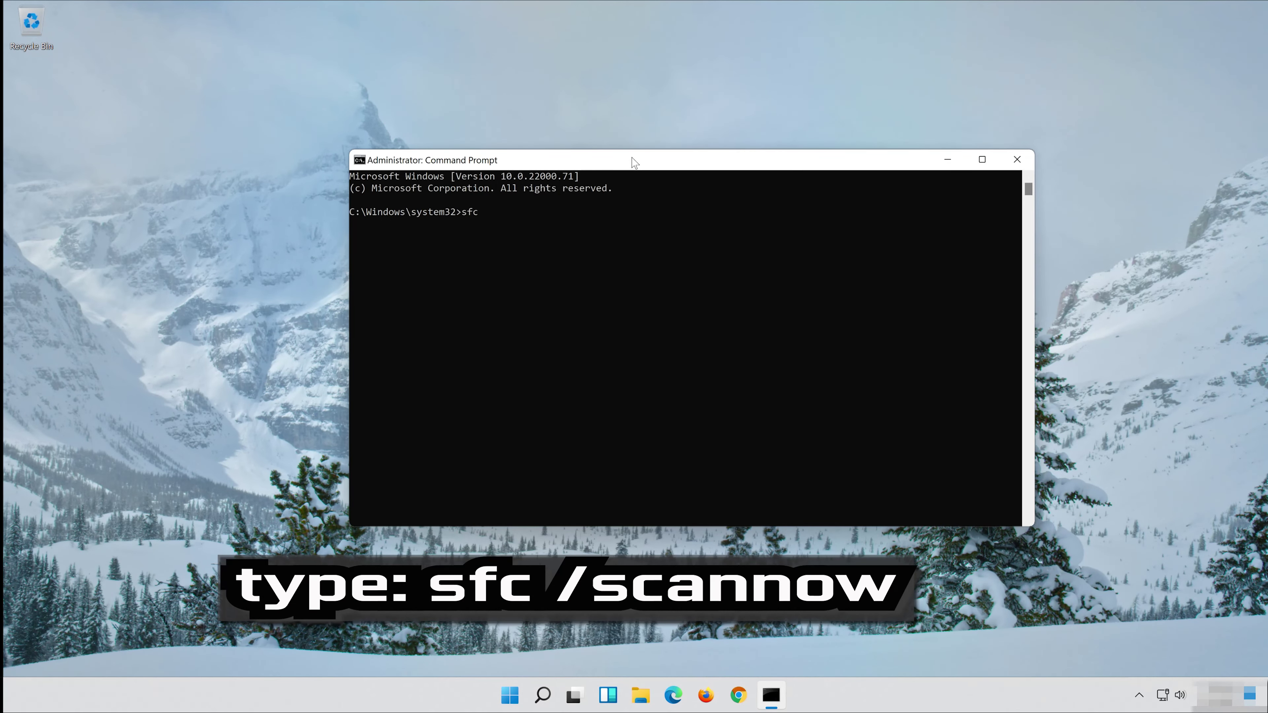
- Run "sfc /scannow" to repair the Windows system files, and close the console with "exit" once the scan completes
text(sfc /s)
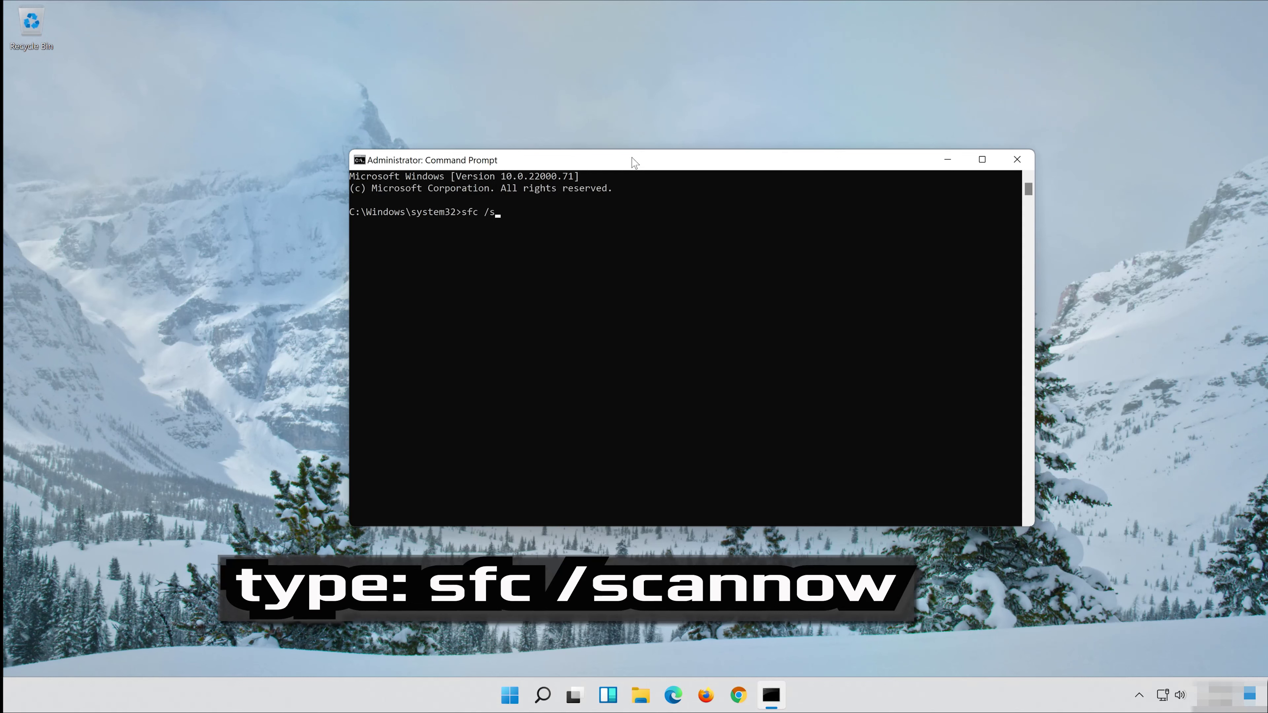
text(cannow)
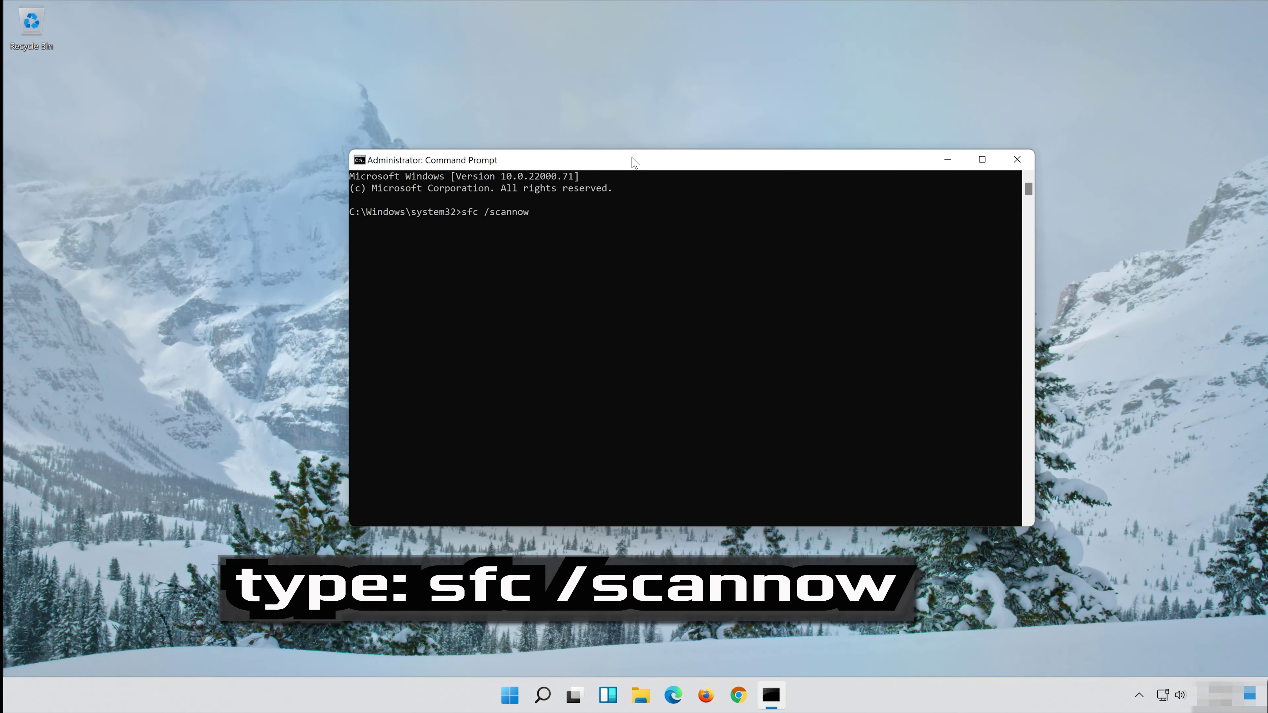
key(Return)
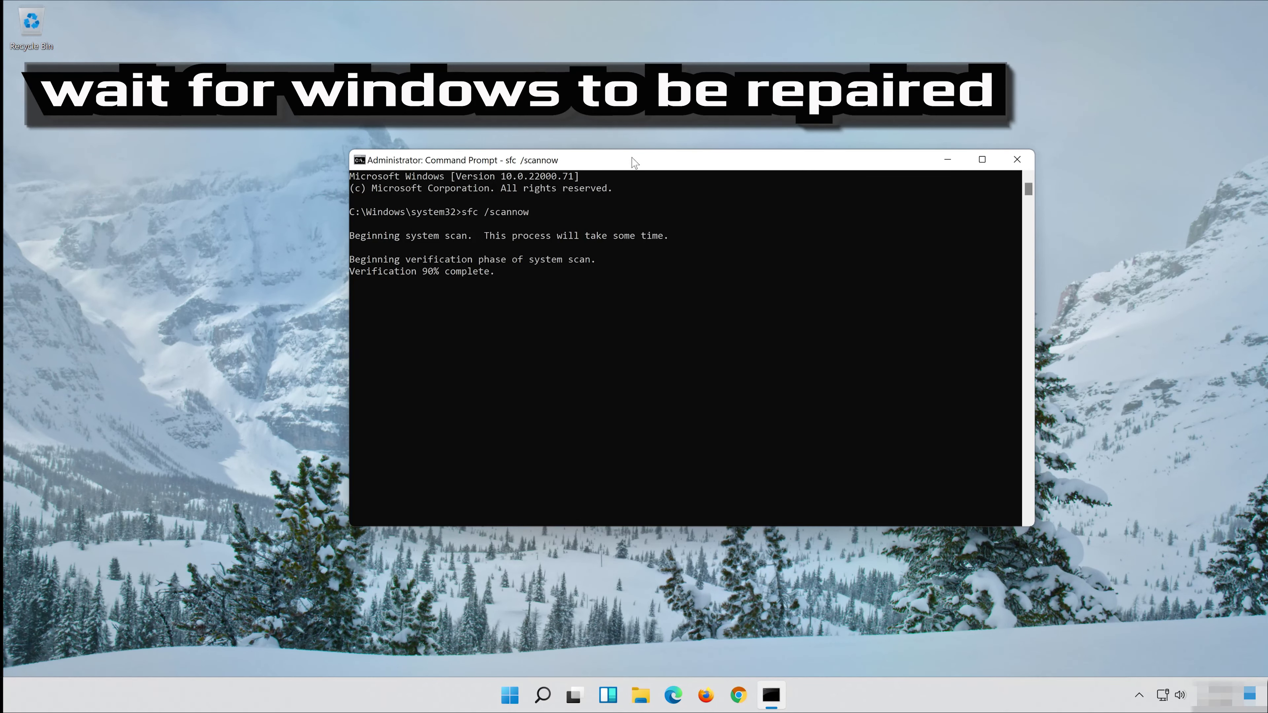
text(exi)
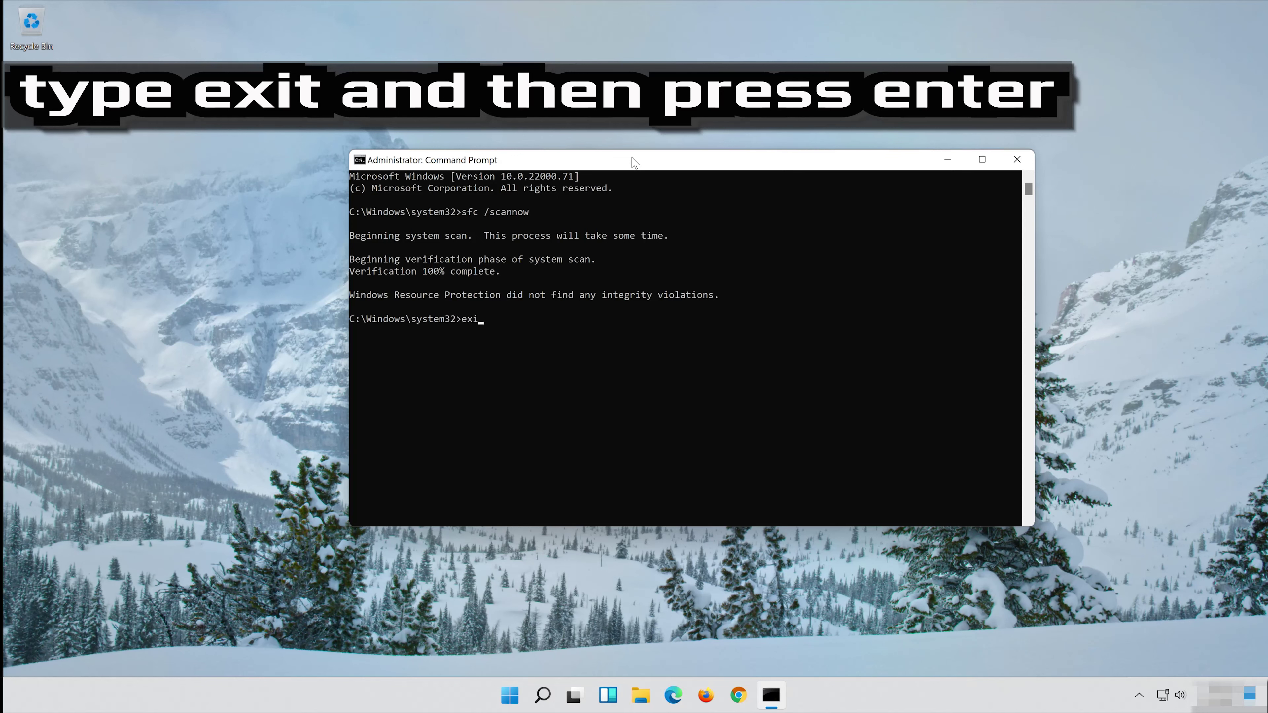
text(t)
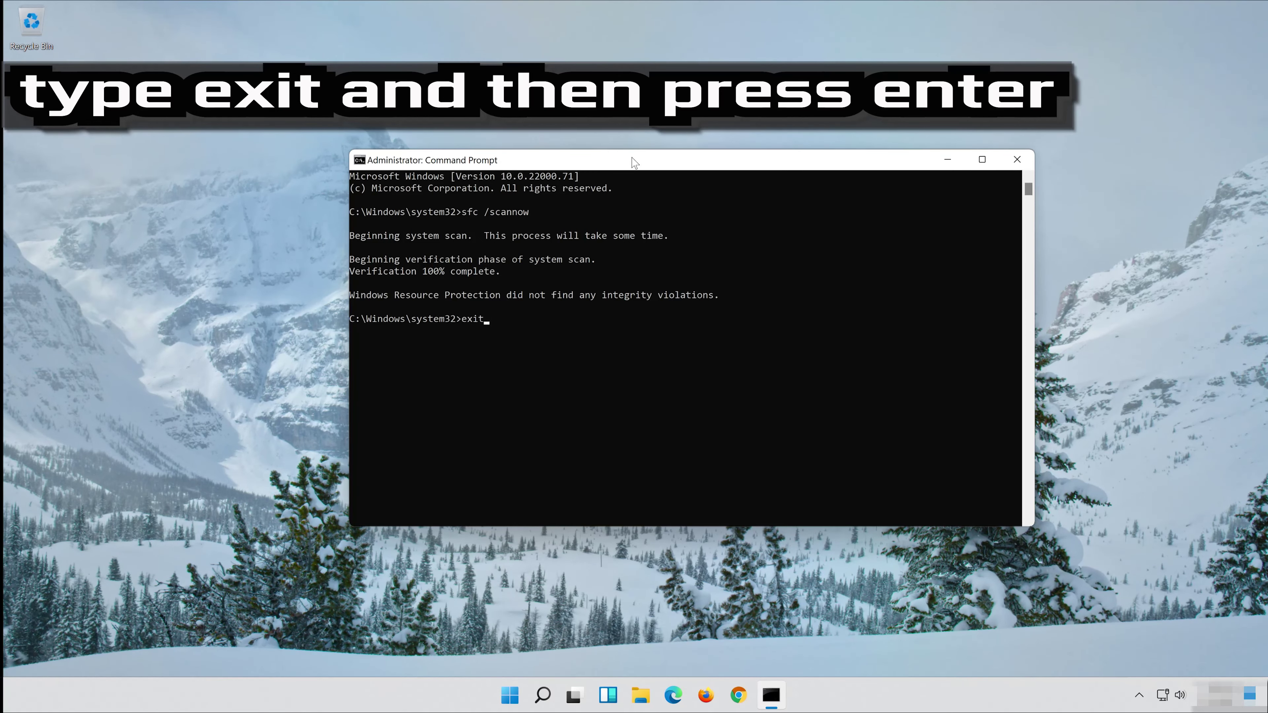
key(Return)
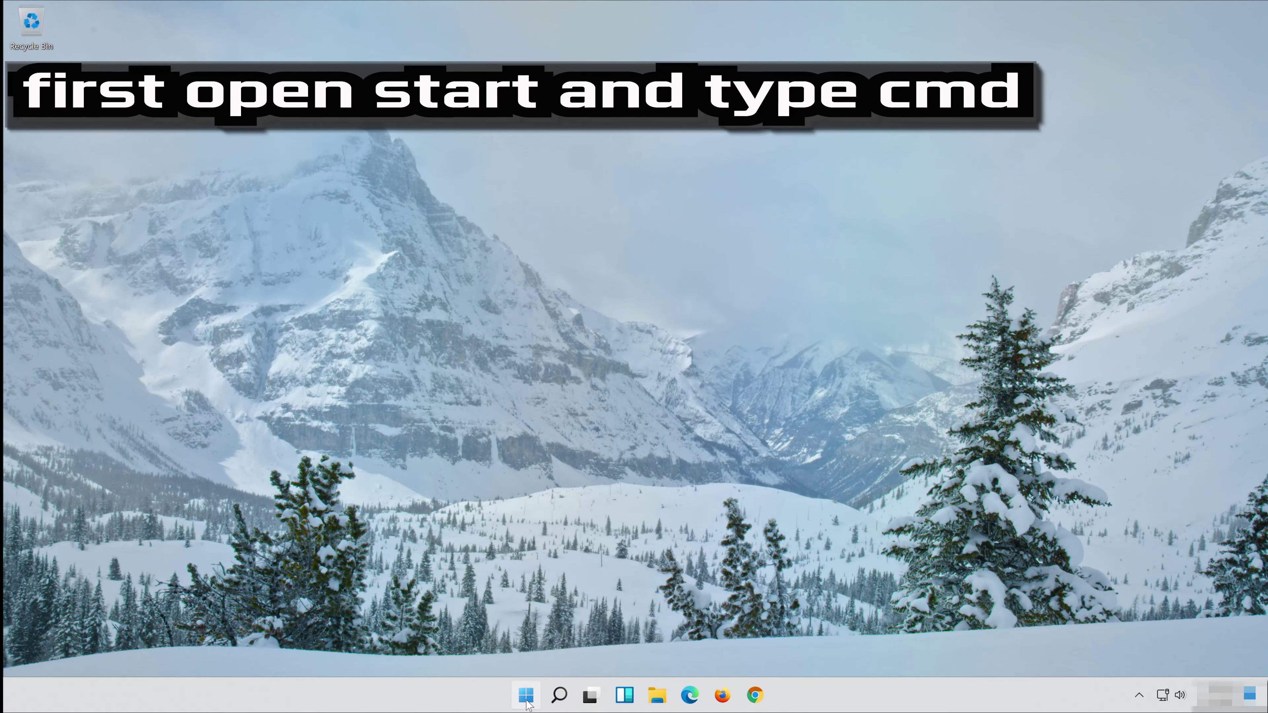
- Search for "cmd", launch Command Prompt as administrator with changes allowed, and move its window toward the middle of the desktop
click(526, 699)
text(cmd)
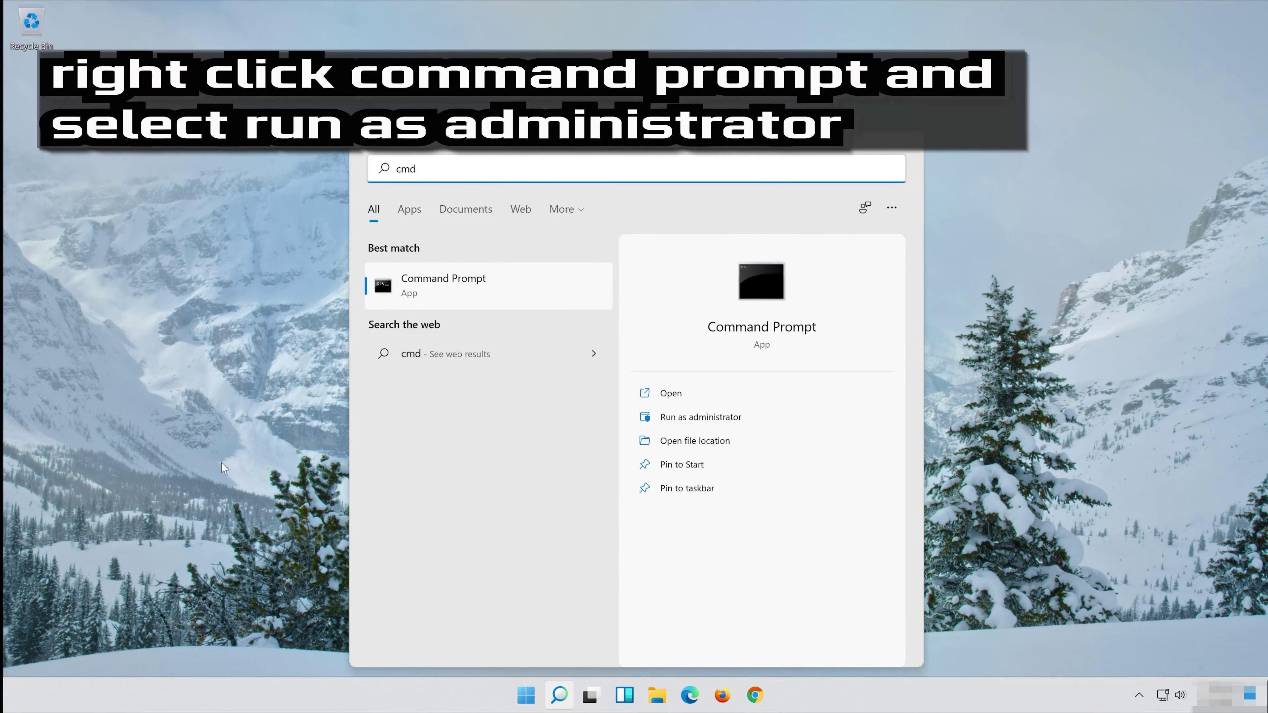
right_click(469, 273)
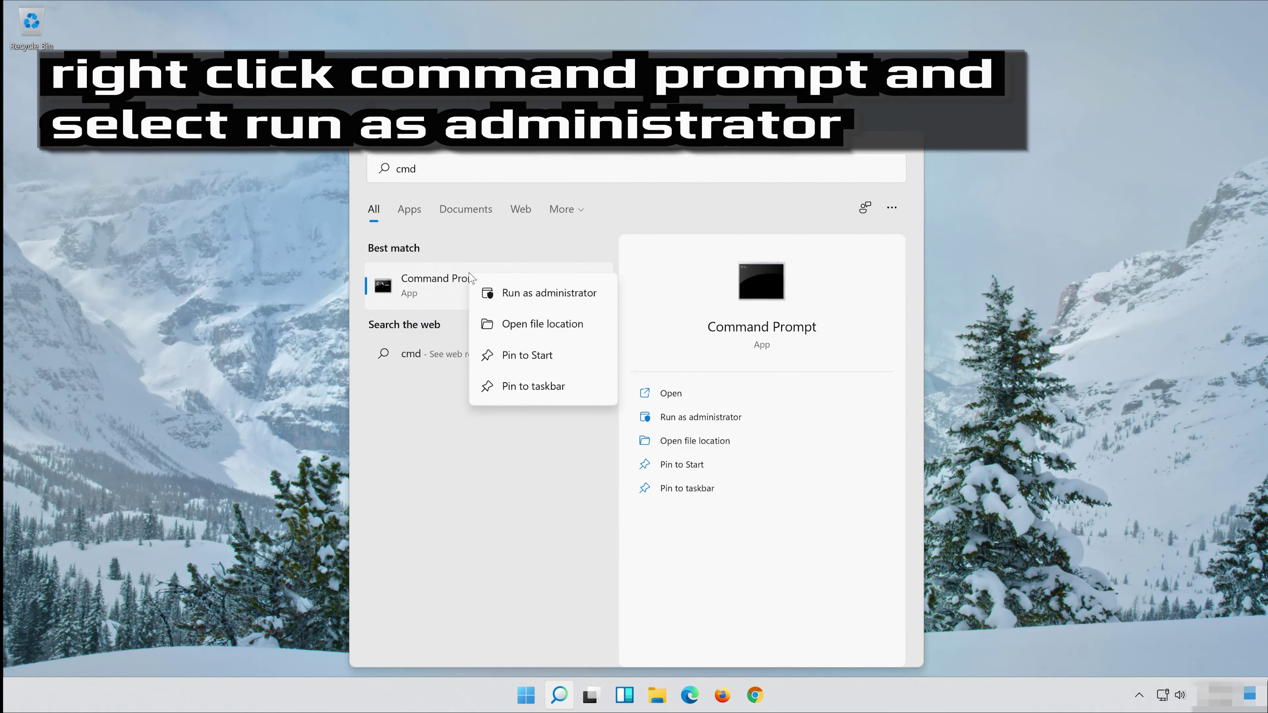
click(554, 294)
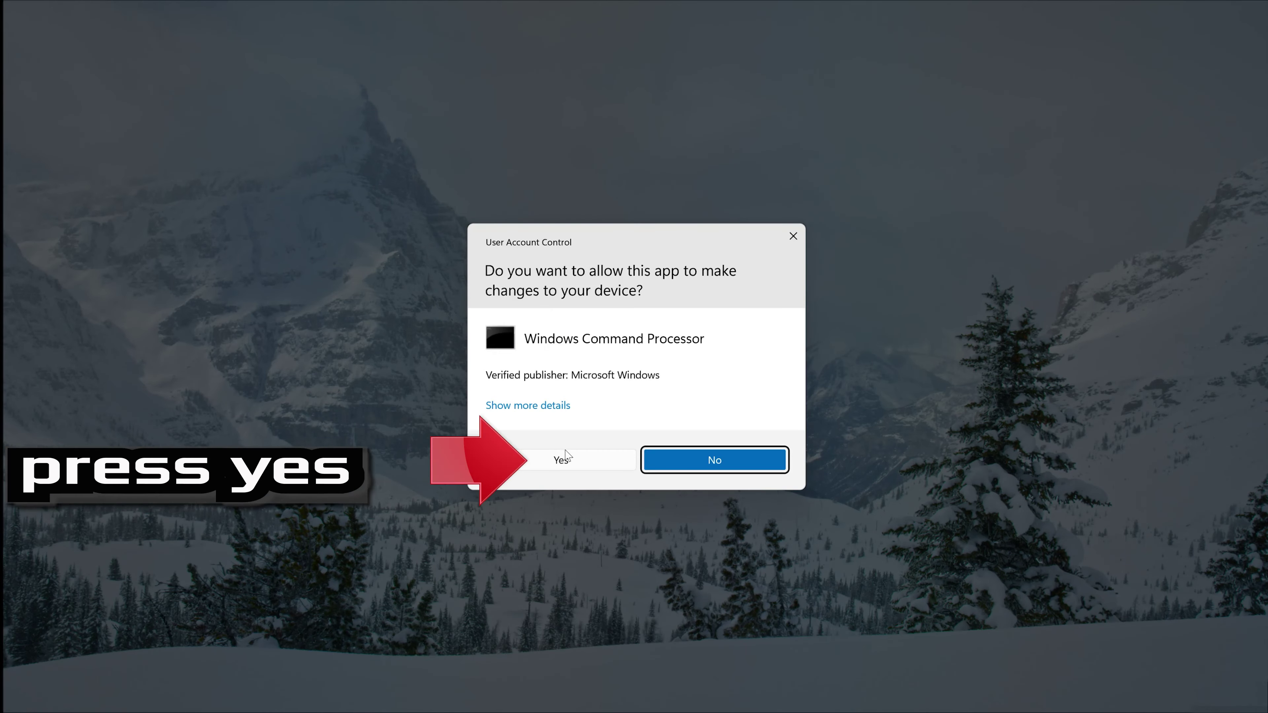
click(585, 460)
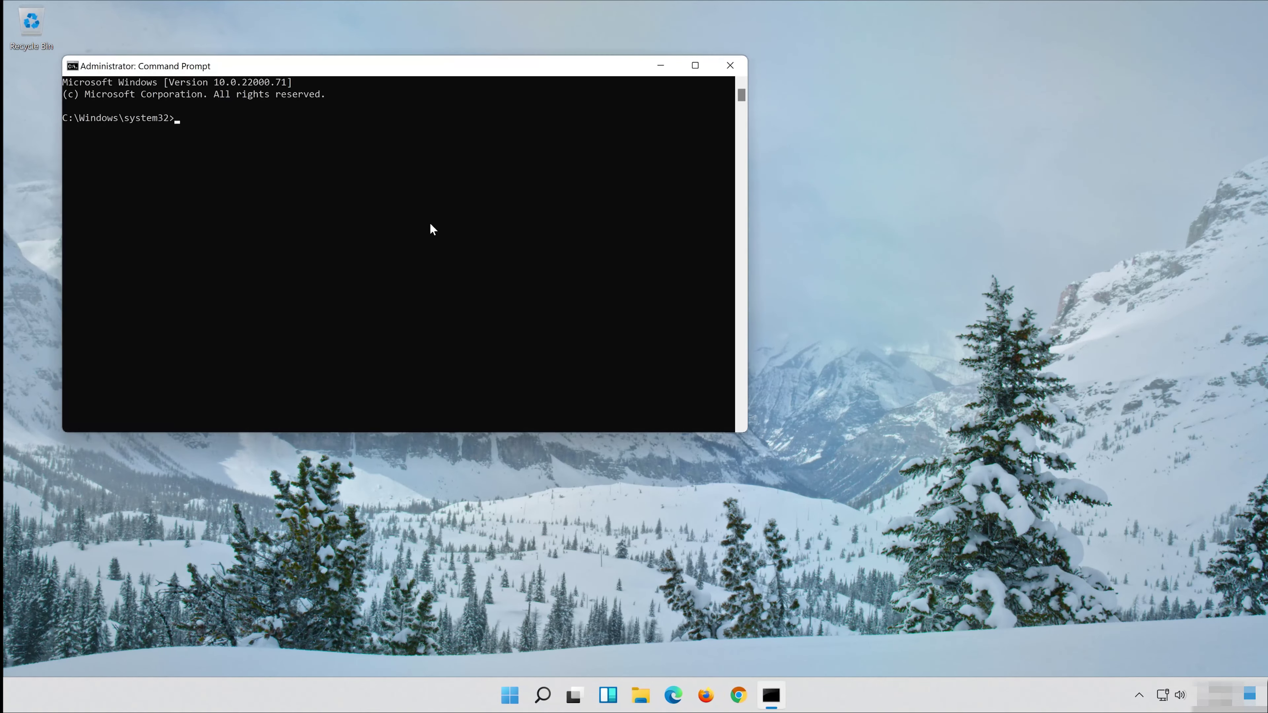
drag(381, 67, 639, 142)
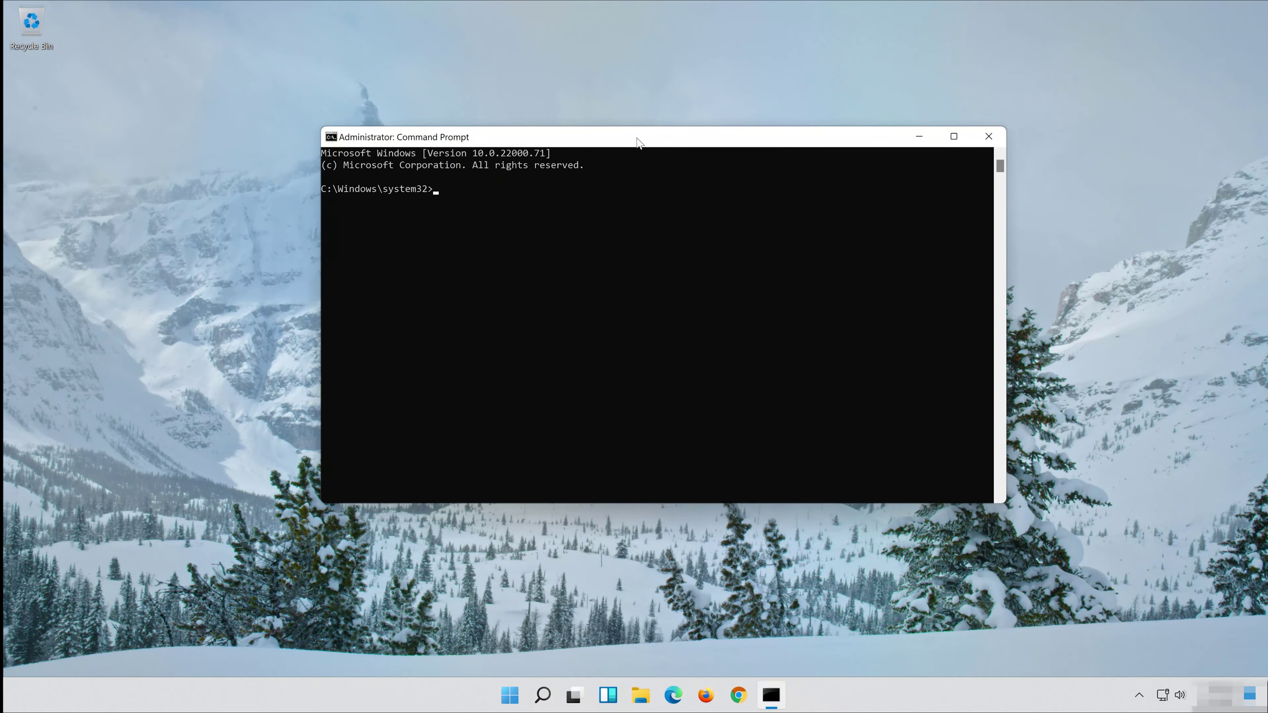
- Run "Dism /Online /Cleanup-Image /RestoreHealth" to repair the Windows image, and close the console with "exit" once it completes
text(Dism /Online)
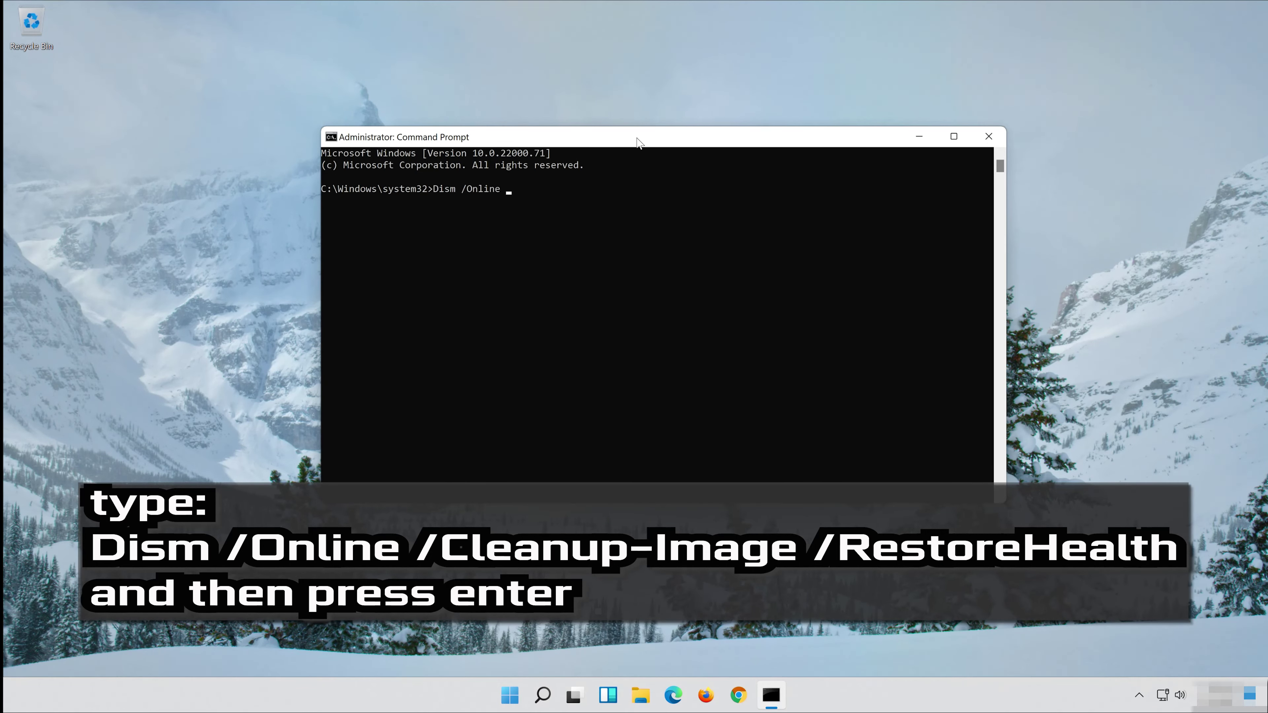
text( /Cleanup)
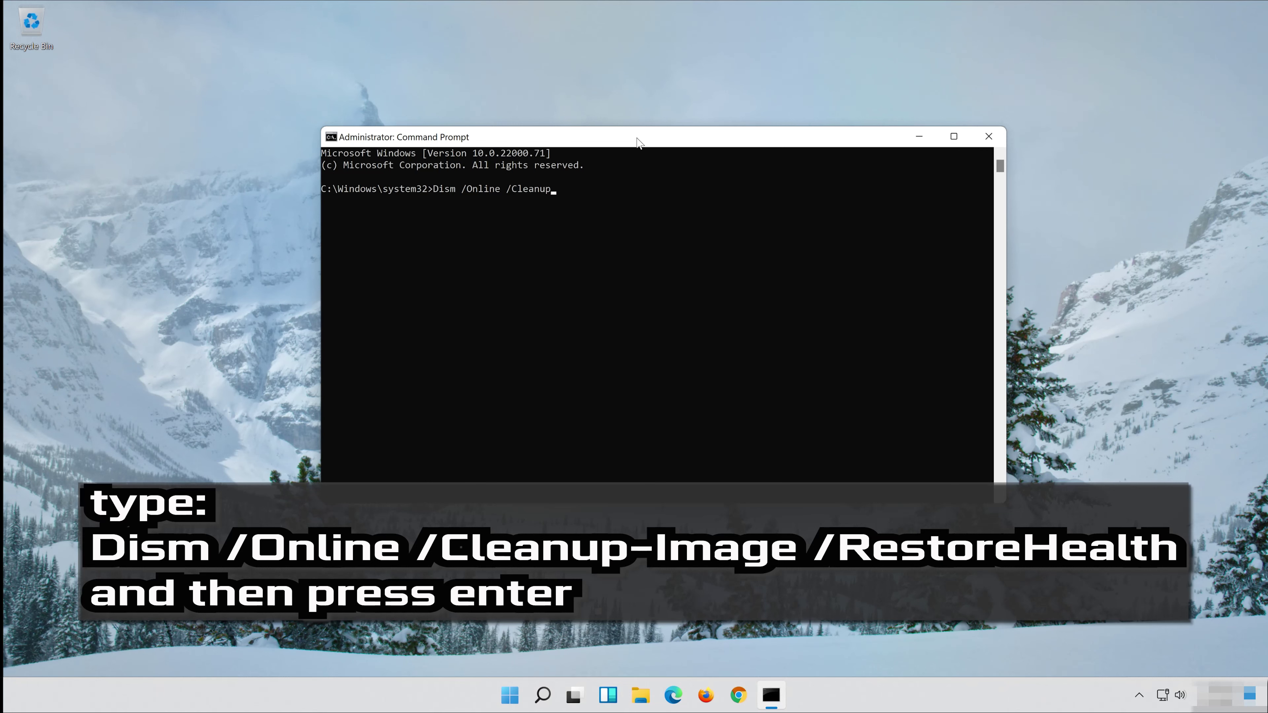
text(-Image)
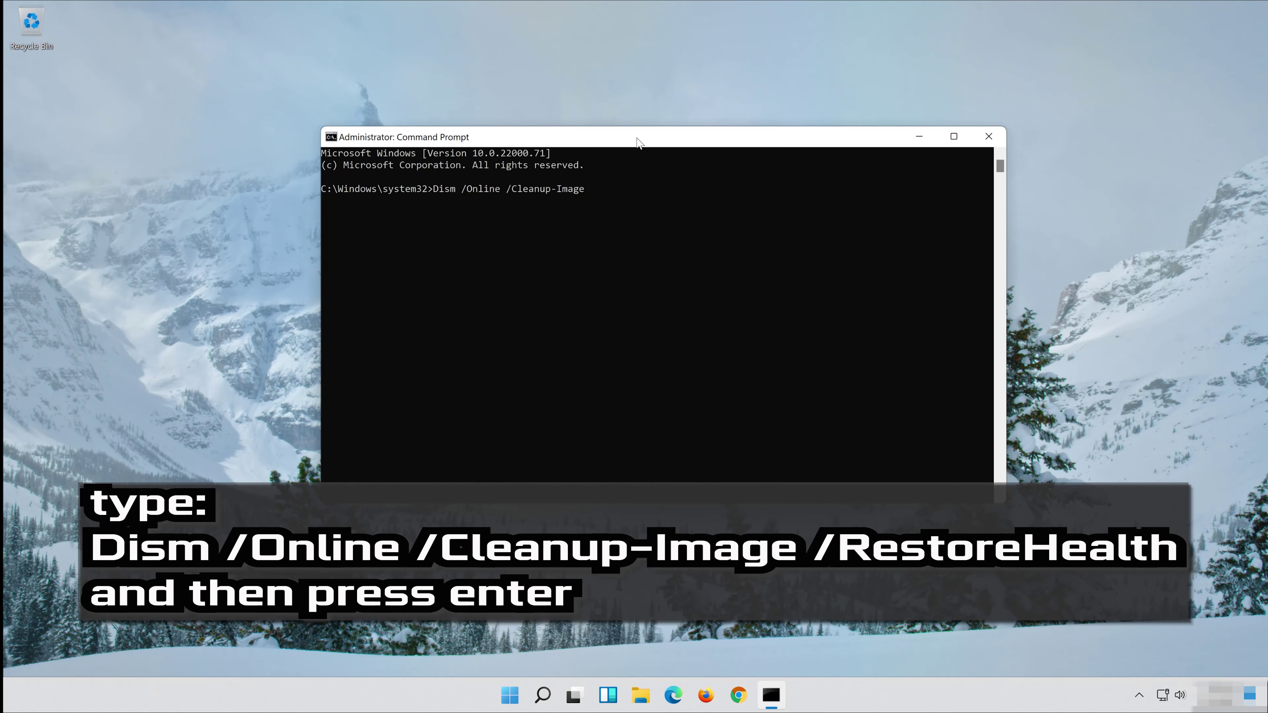
text( /RestoreHealth)
key(Return)
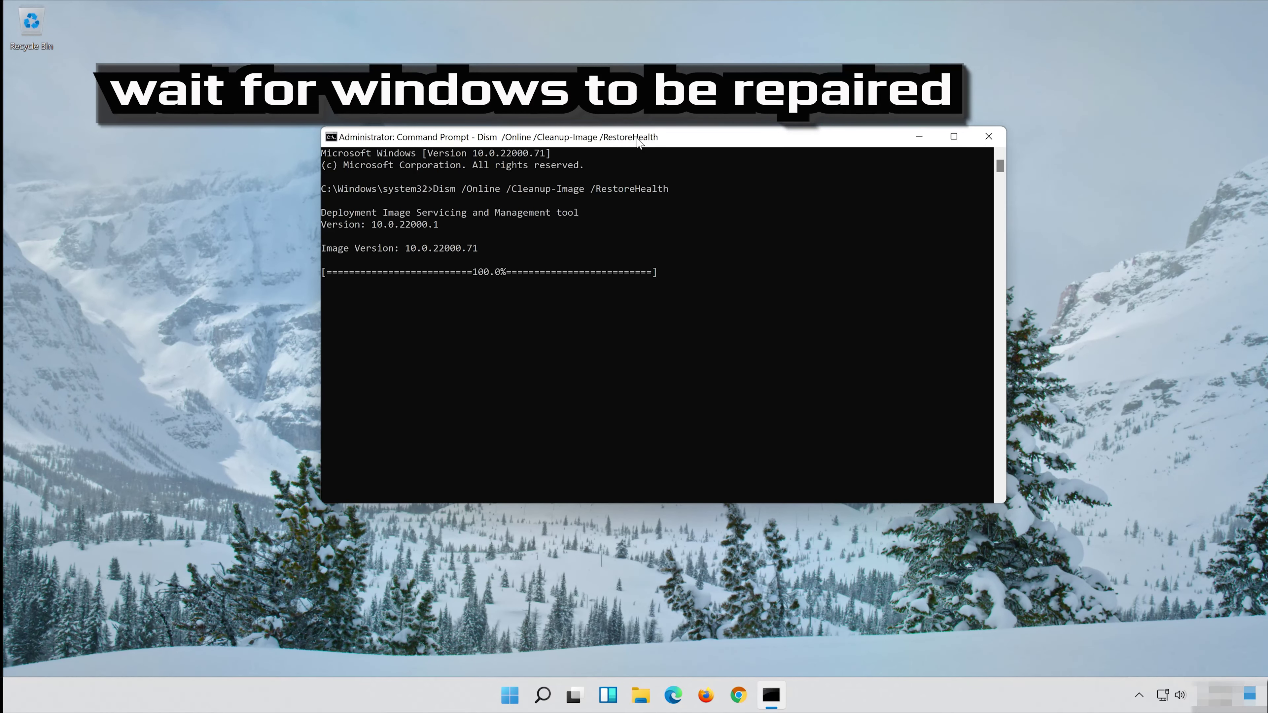
text(exit)
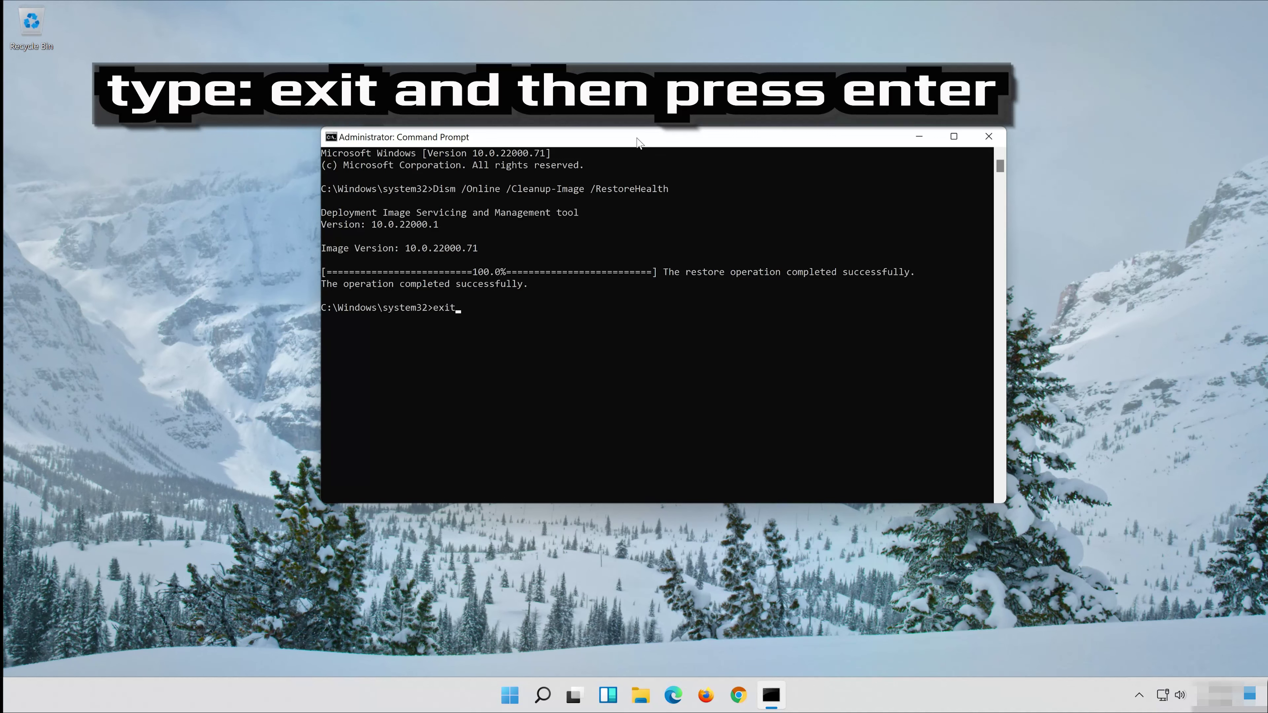
key(Return)
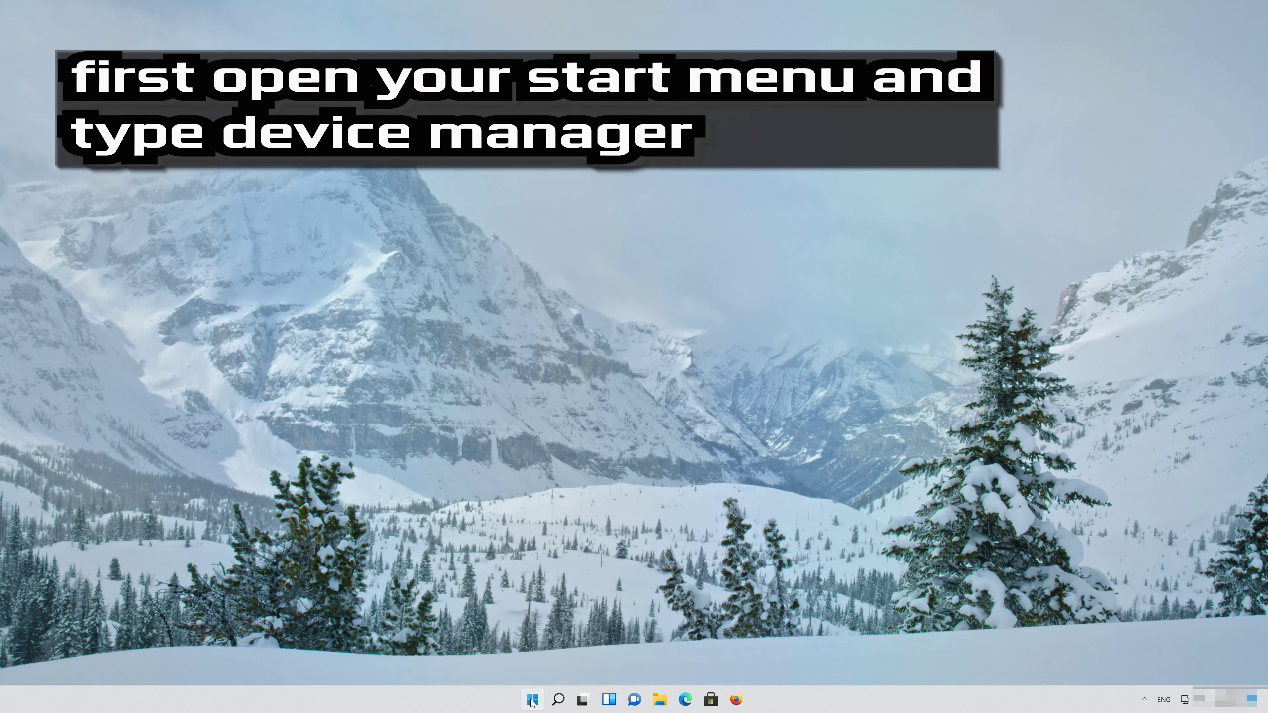
- Search Windows for "device manager" and open Device Manager
click(532, 701)
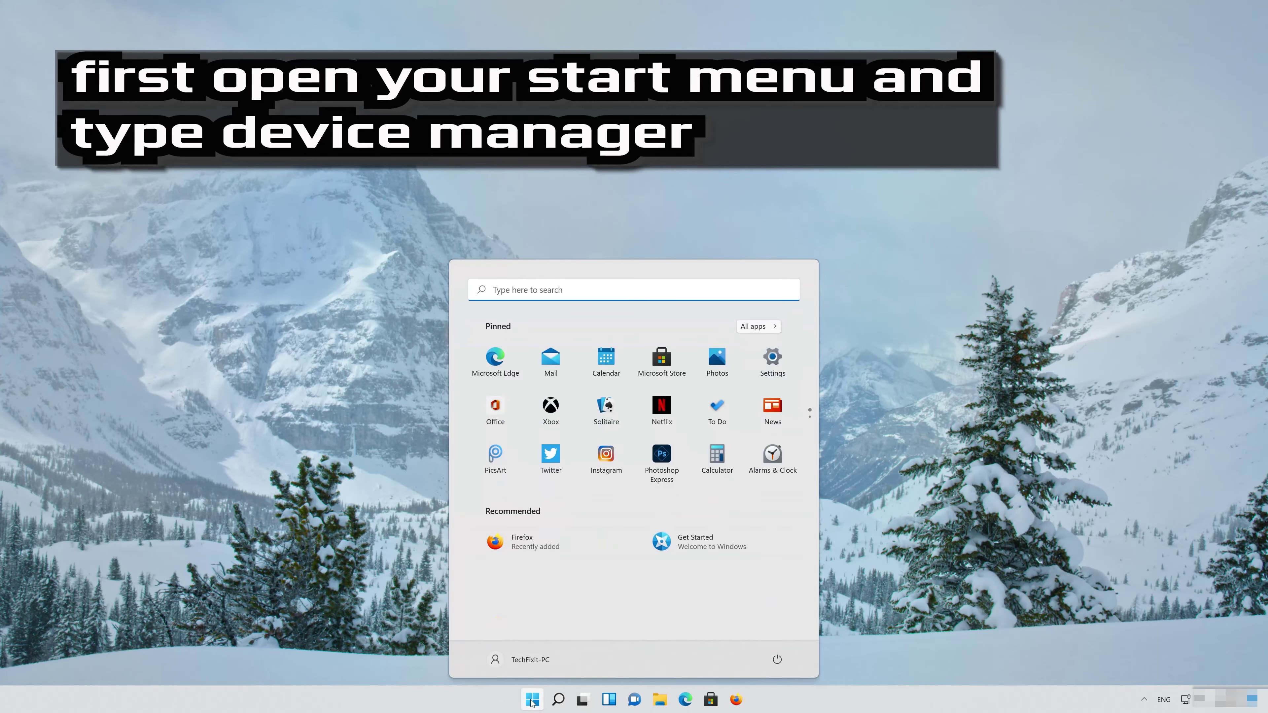
text(device ma)
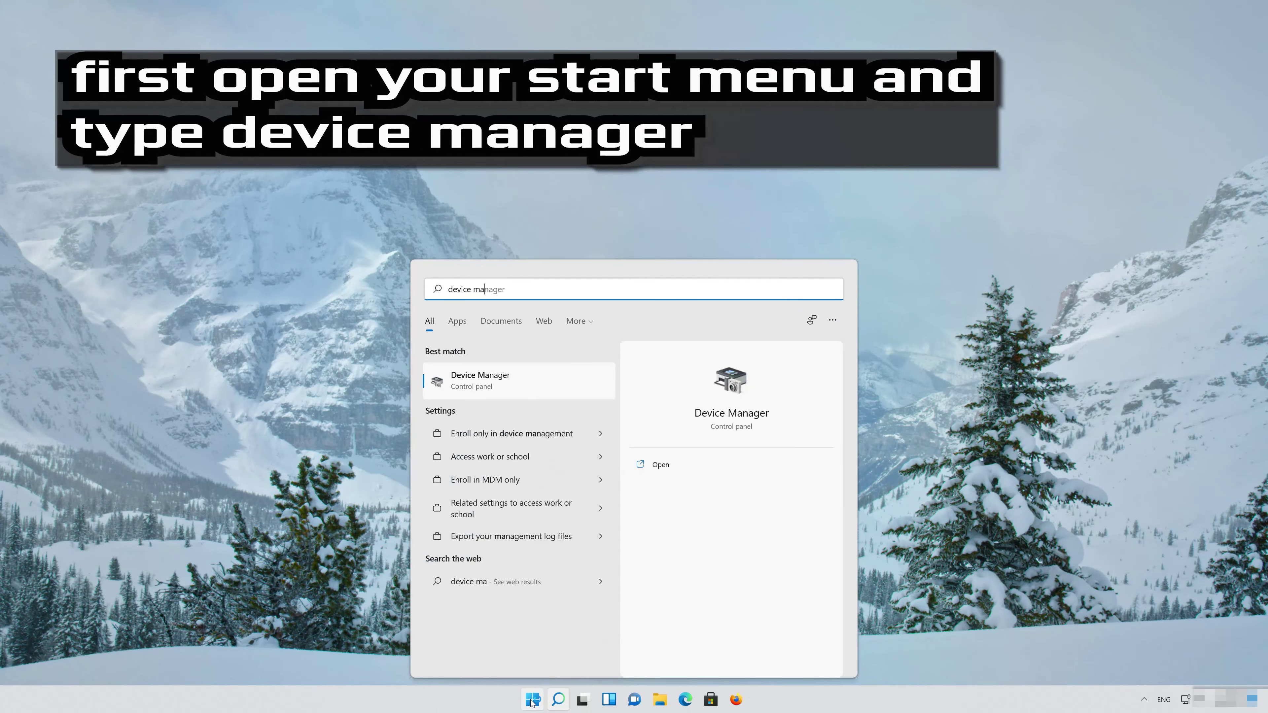
text(nager)
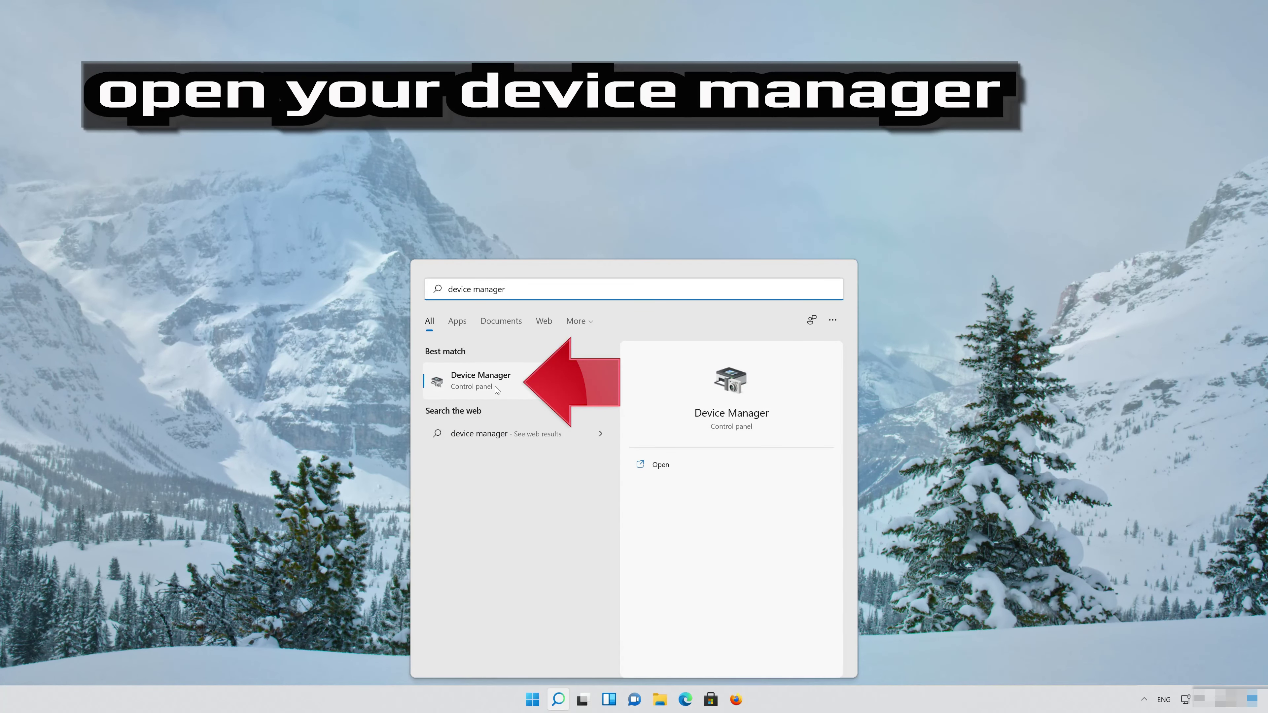
click(506, 384)
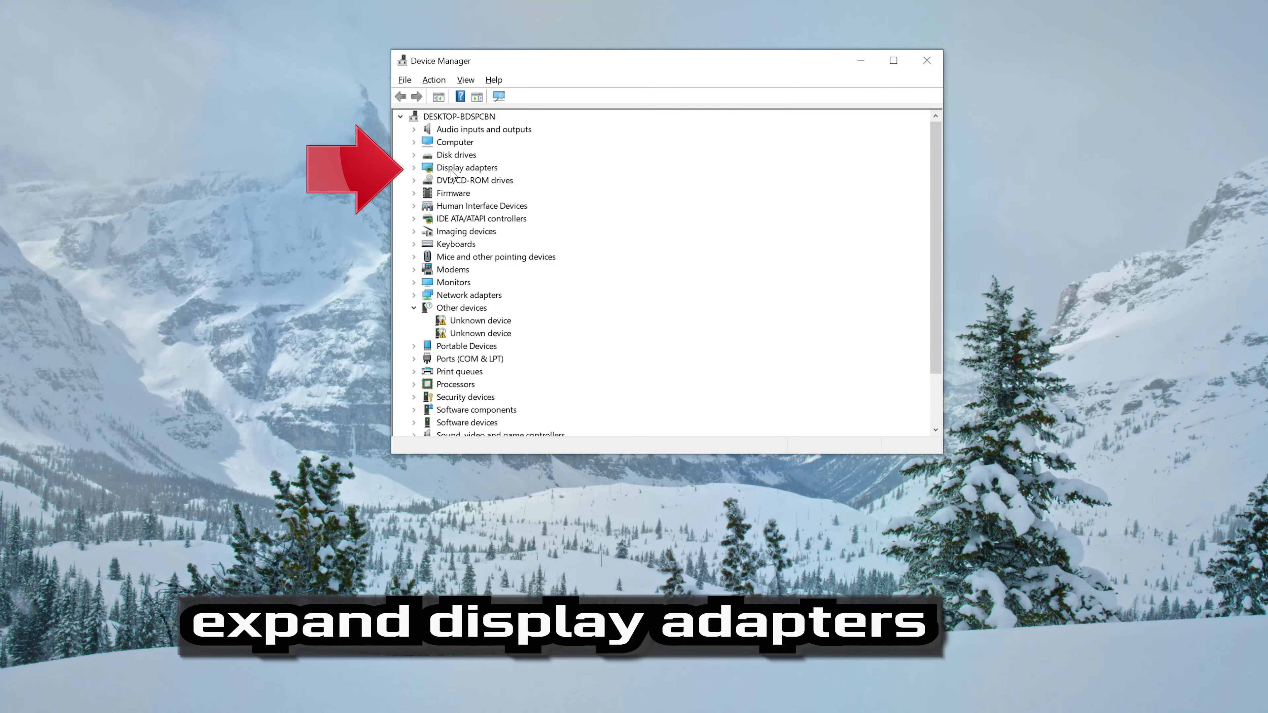
- Expand the display adapters and open the driver properties of the NVIDIA GeForce RTX 3080 Ti
click(413, 168)
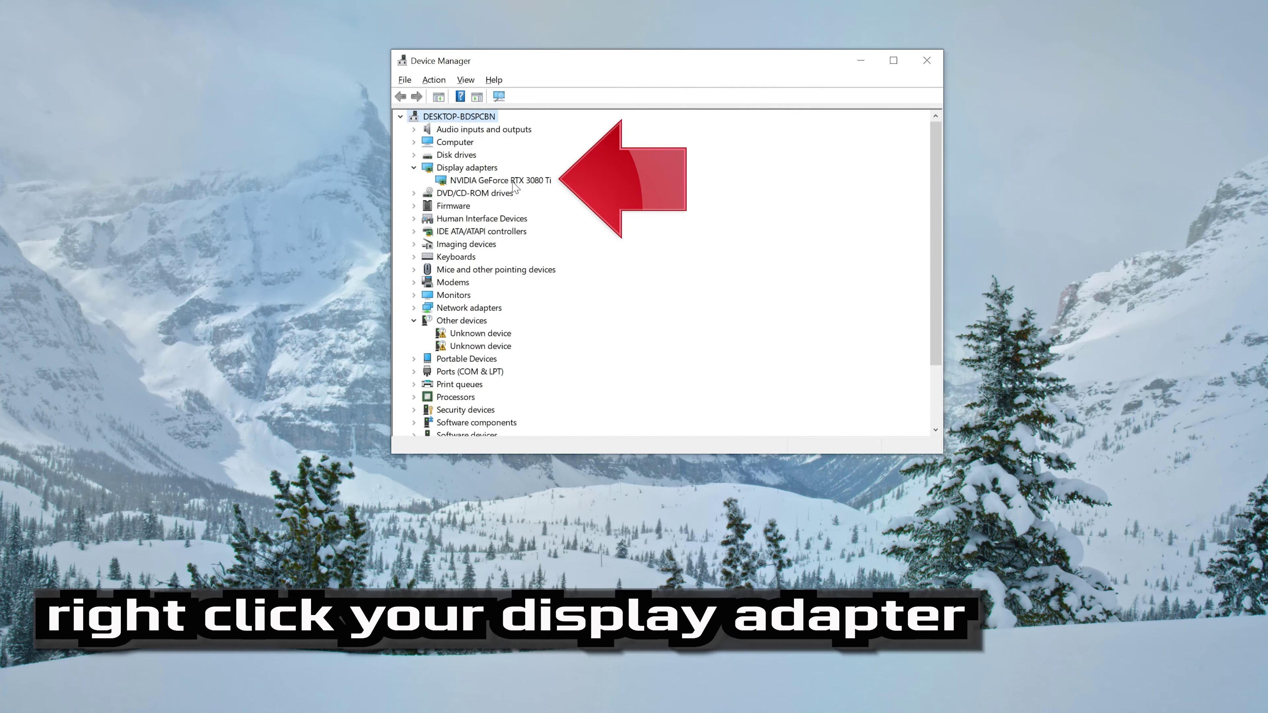
right_click(529, 184)
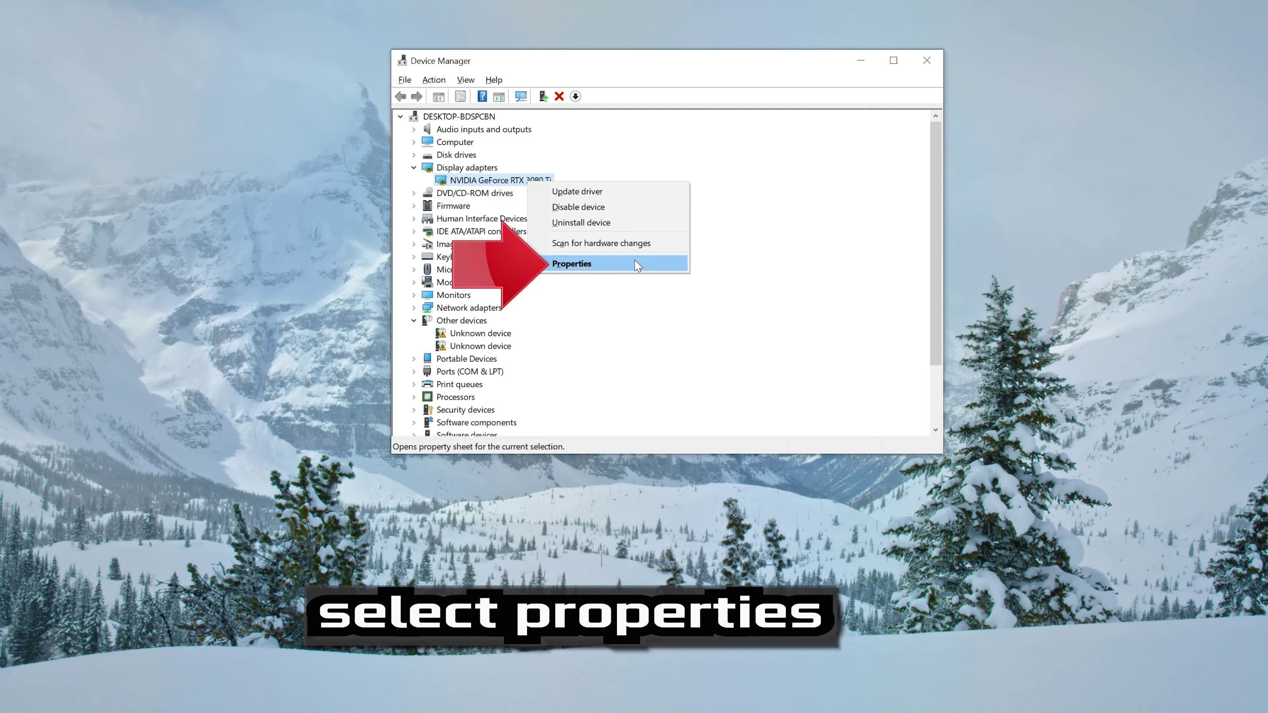
click(607, 266)
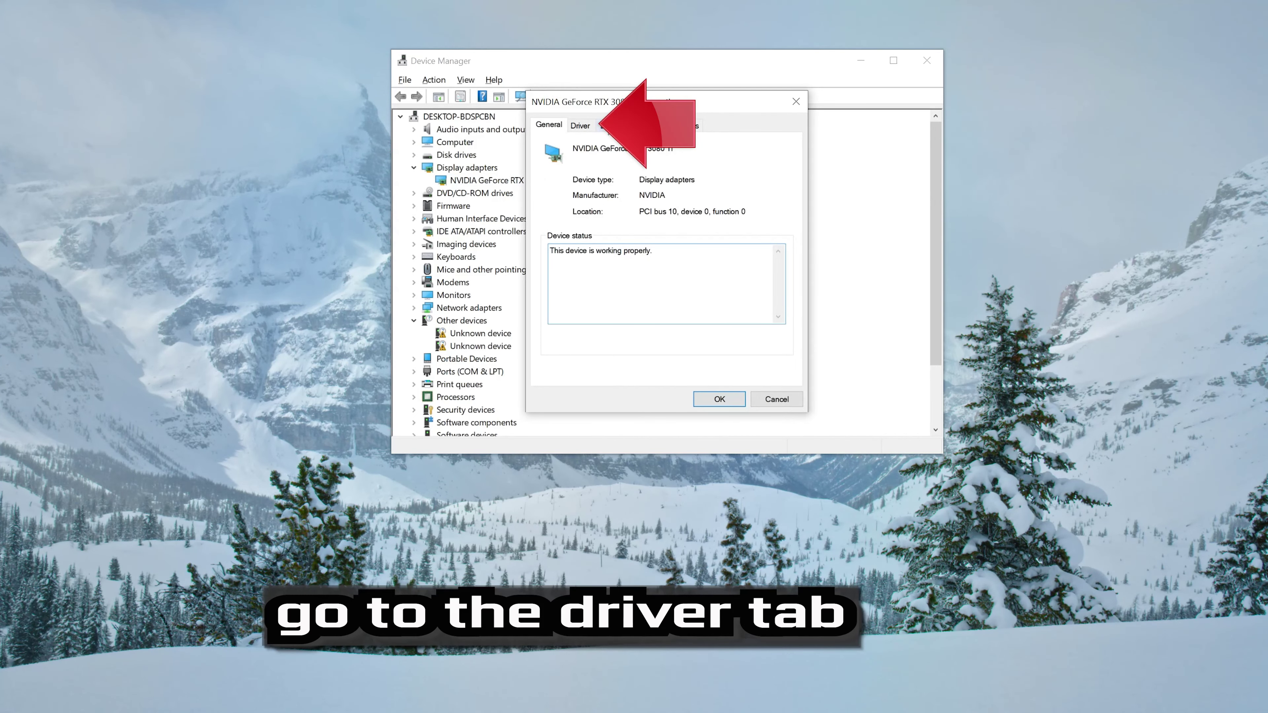
click(581, 127)
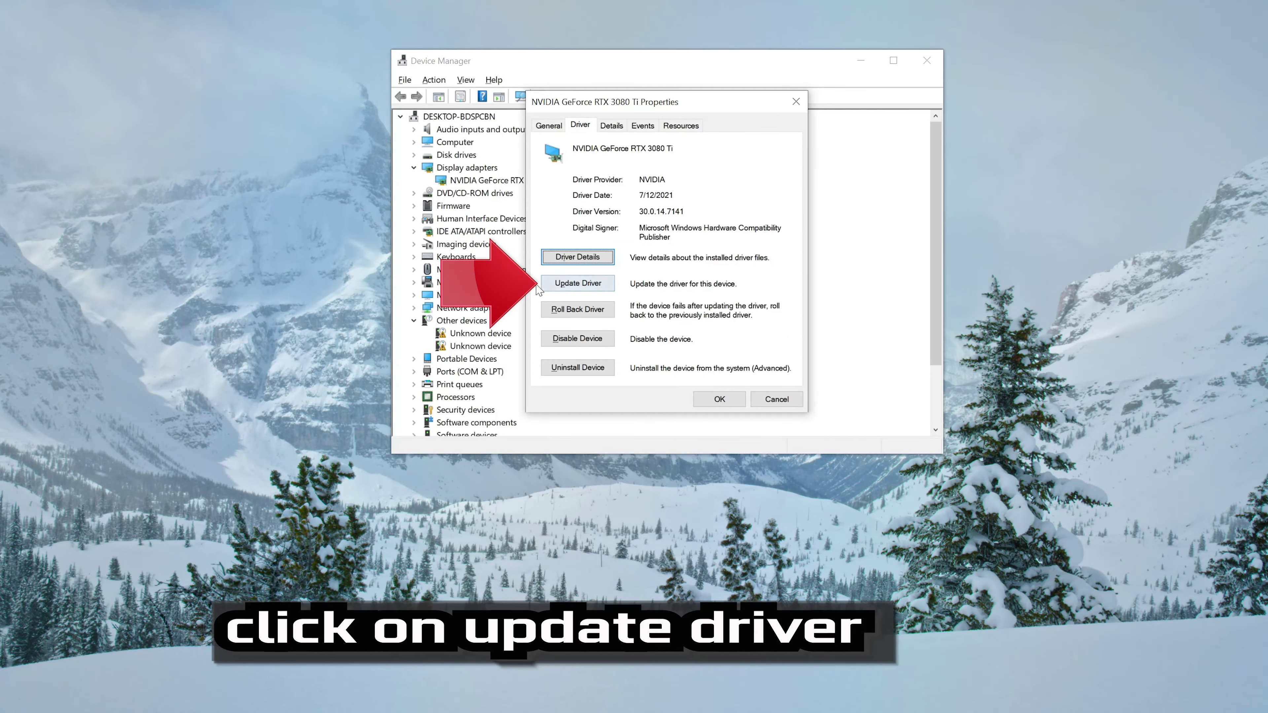
- Update the graphics card's driver by searching automatically for drivers, and close the update wizard, device properties and Device Manager
click(560, 289)
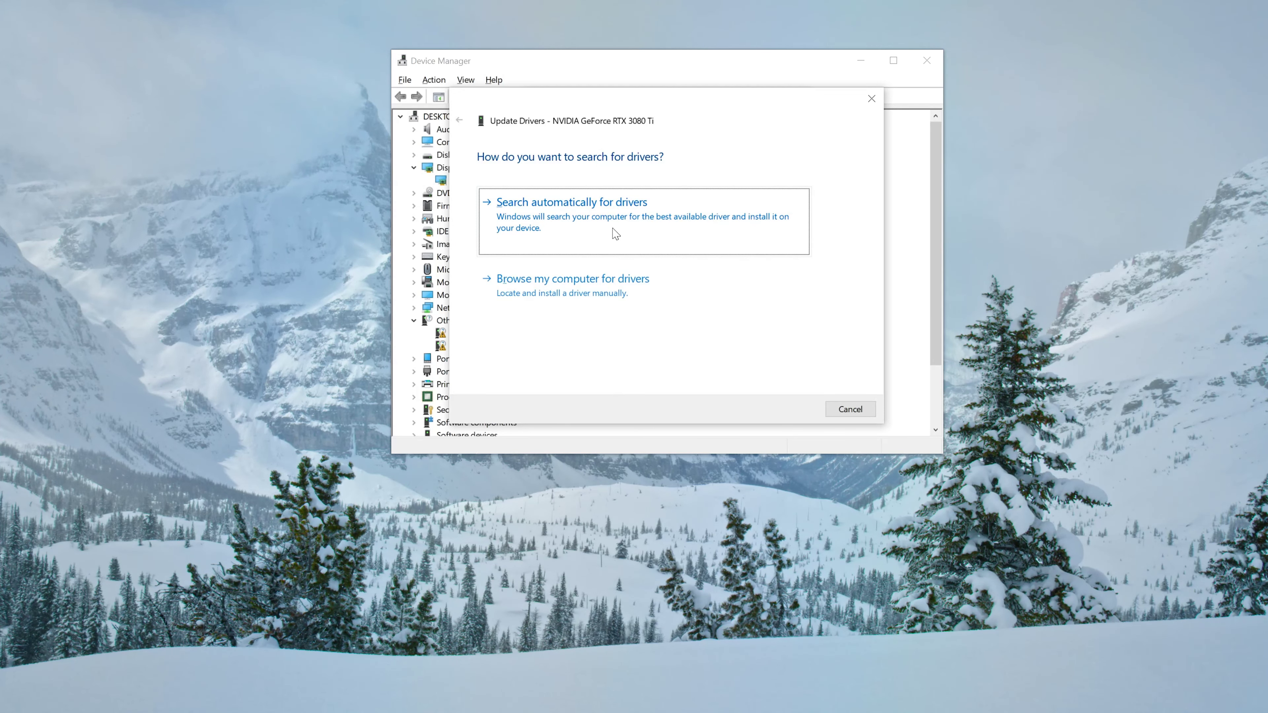
click(602, 234)
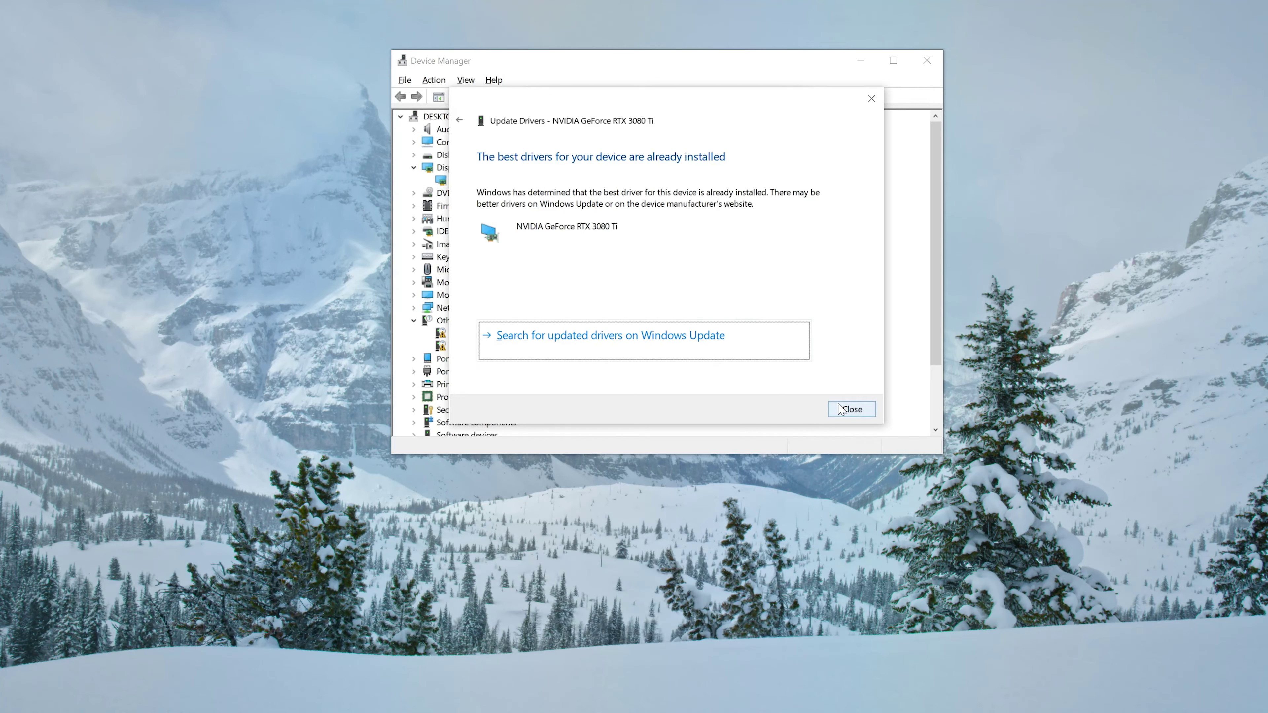
click(852, 409)
click(796, 102)
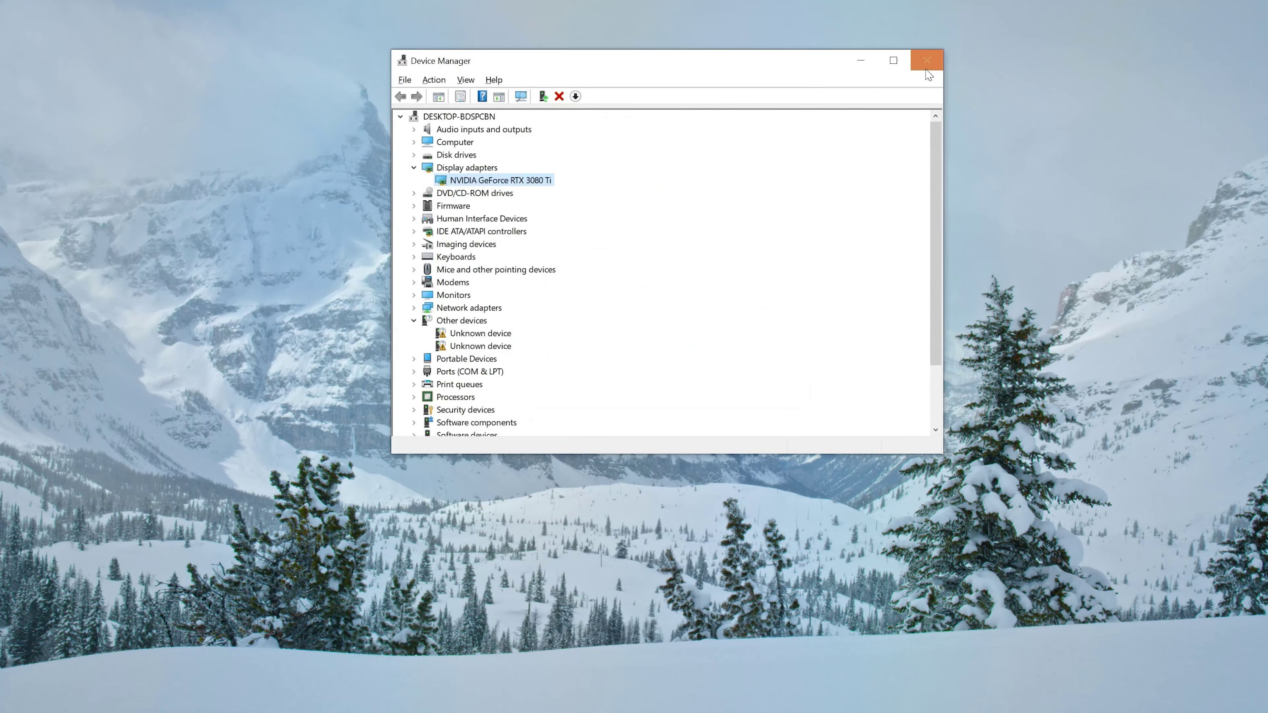
click(926, 60)
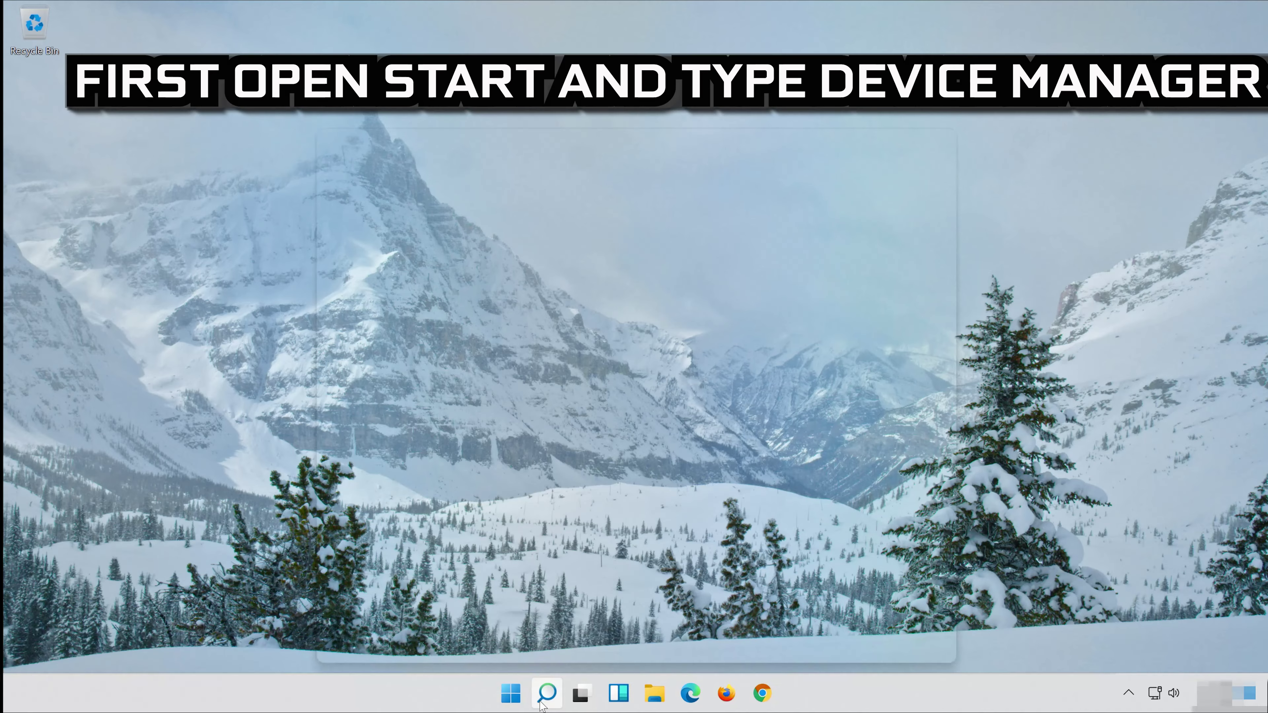
- Open Device Manager again by searching Windows for "device manager"
click(544, 699)
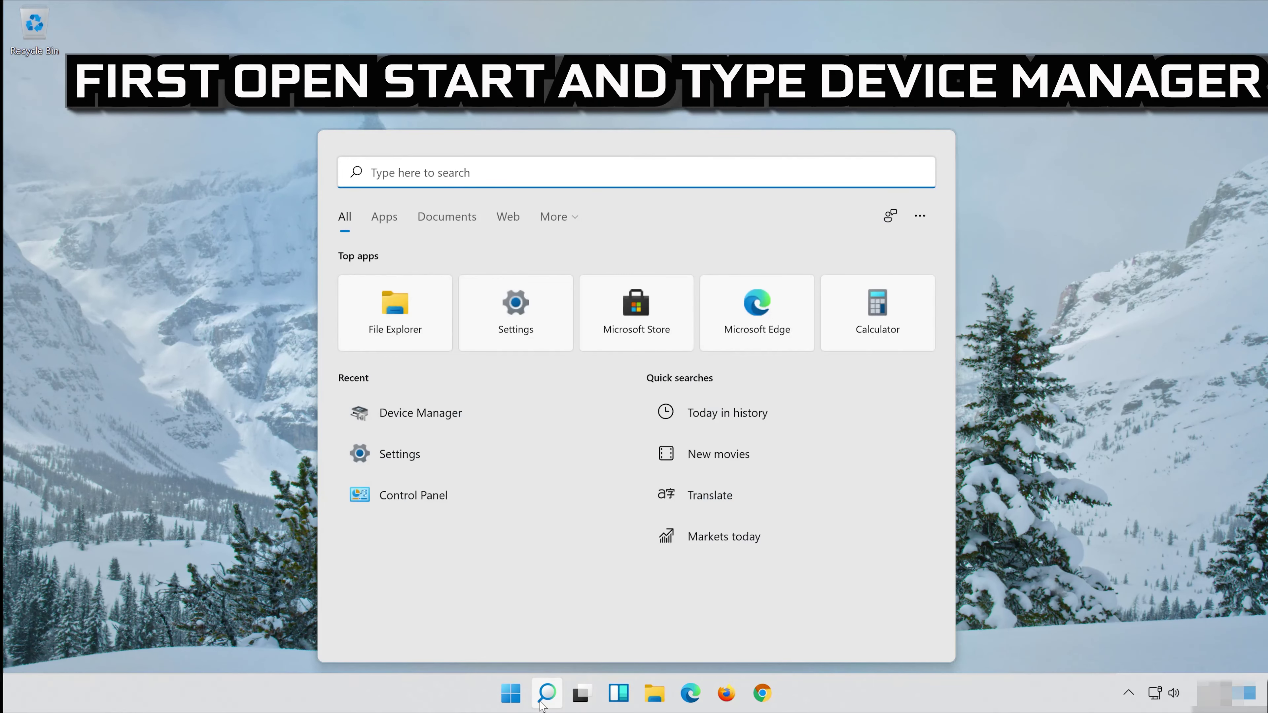
text(device manager)
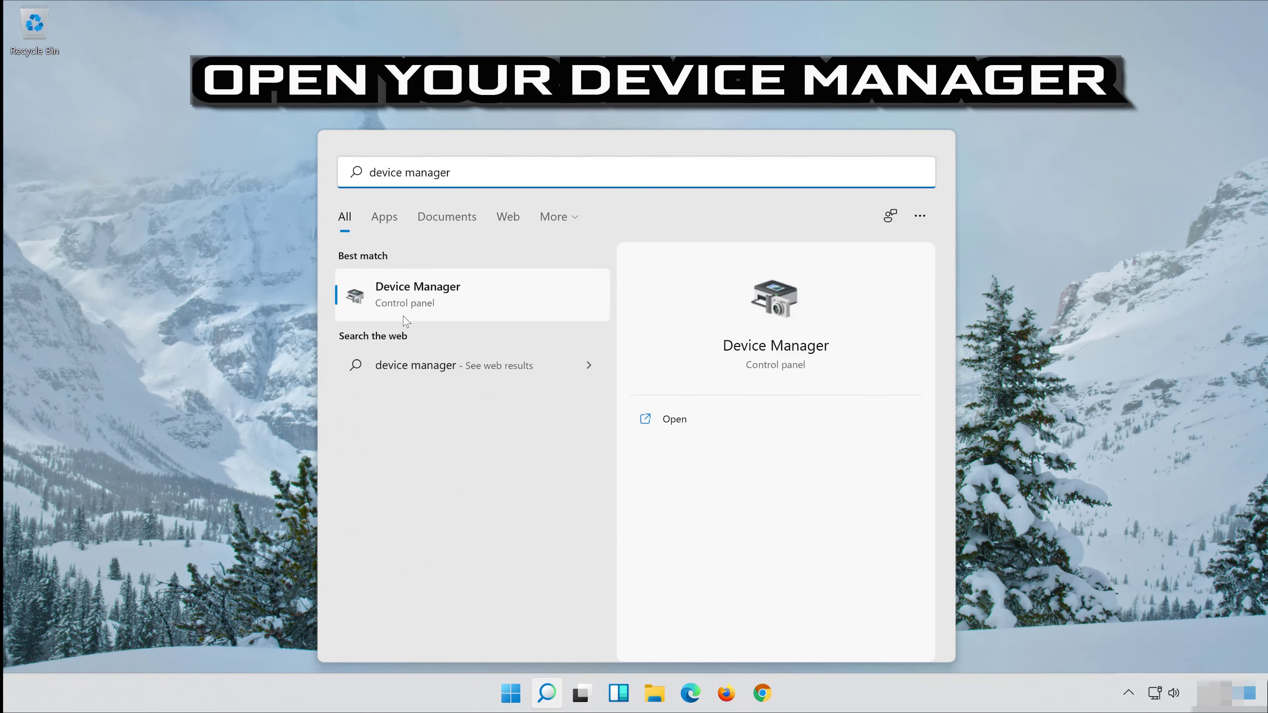
click(451, 306)
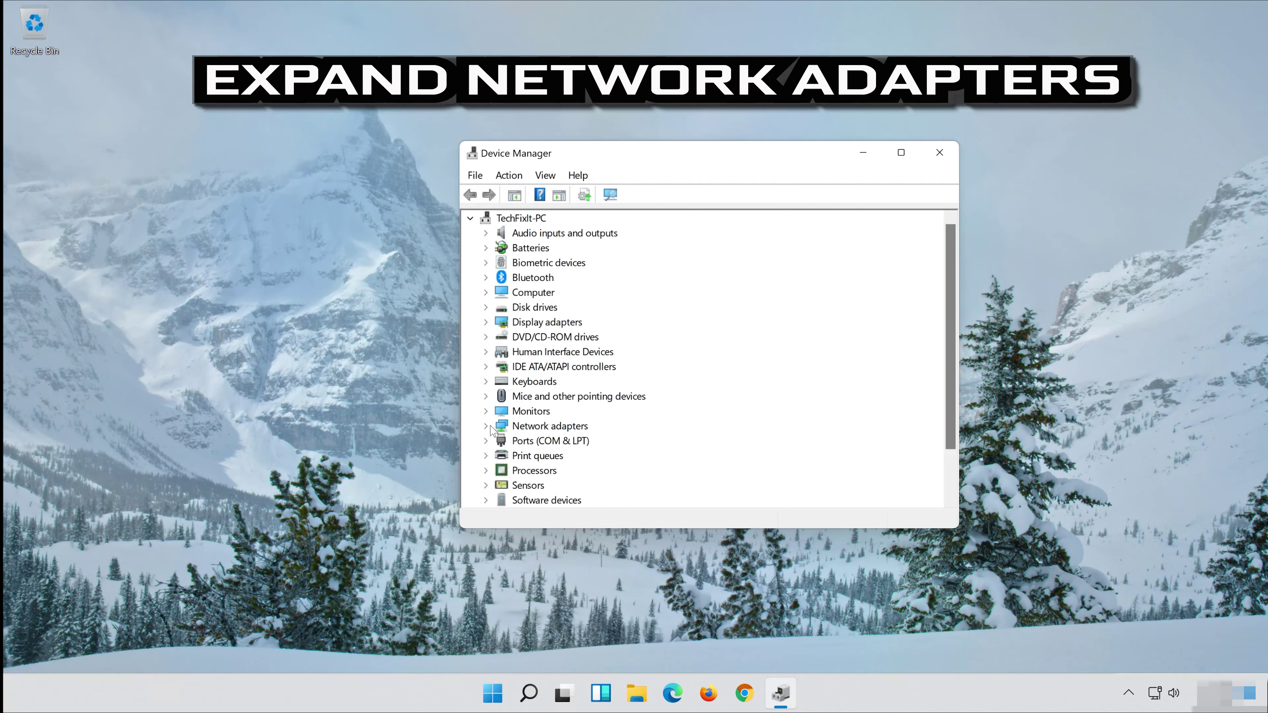
- Uninstall the Intel(R) 82574L Gigabit Network Connection adapter from its driver properties and confirm the removal
click(486, 426)
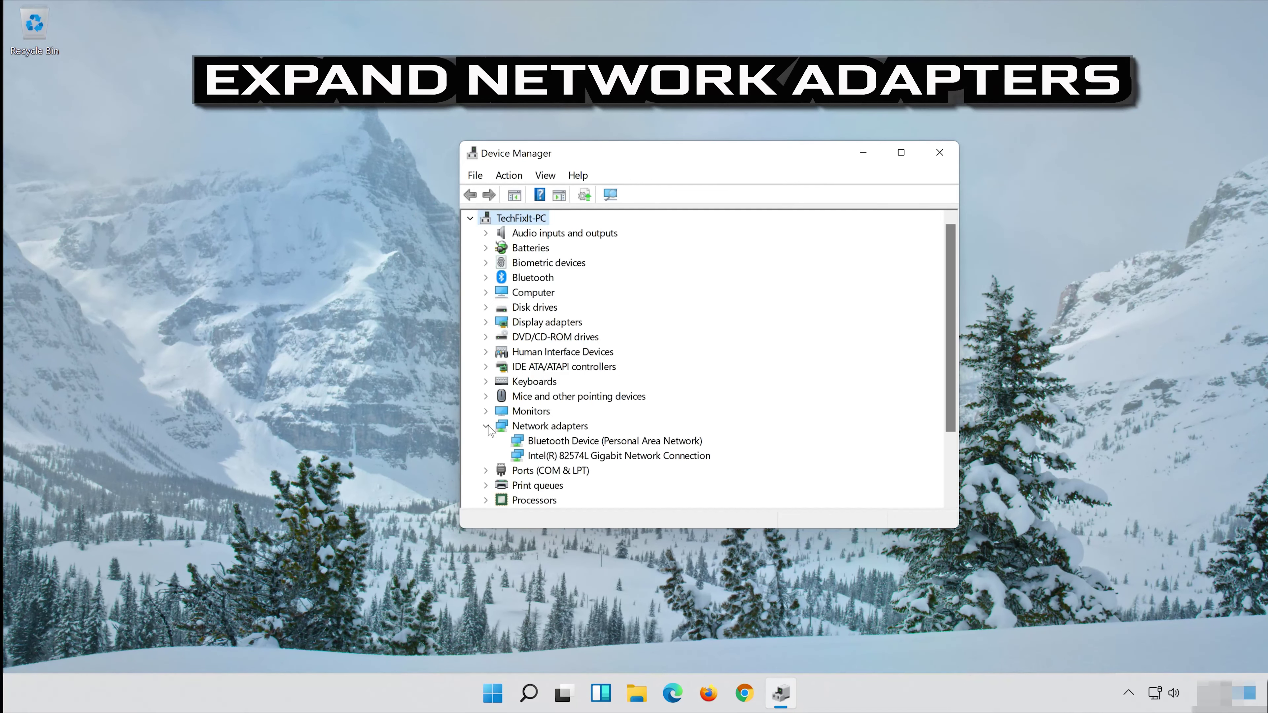
click(566, 457)
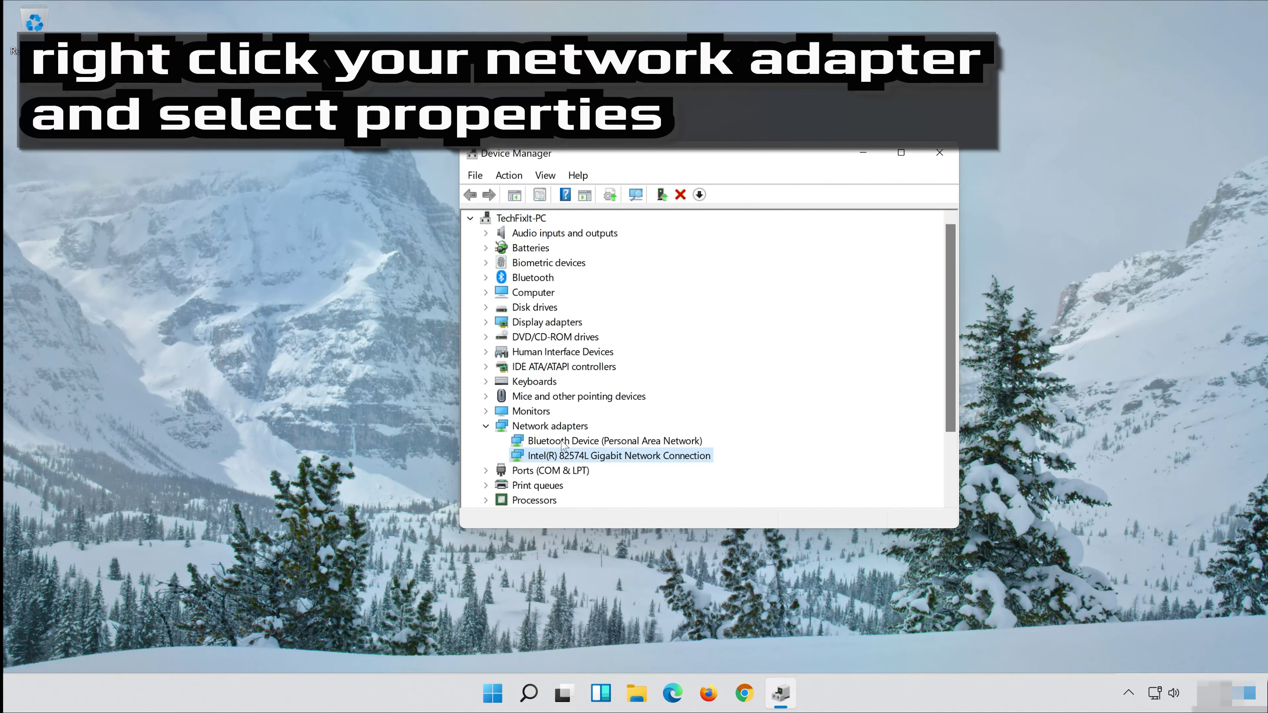
right_click(622, 459)
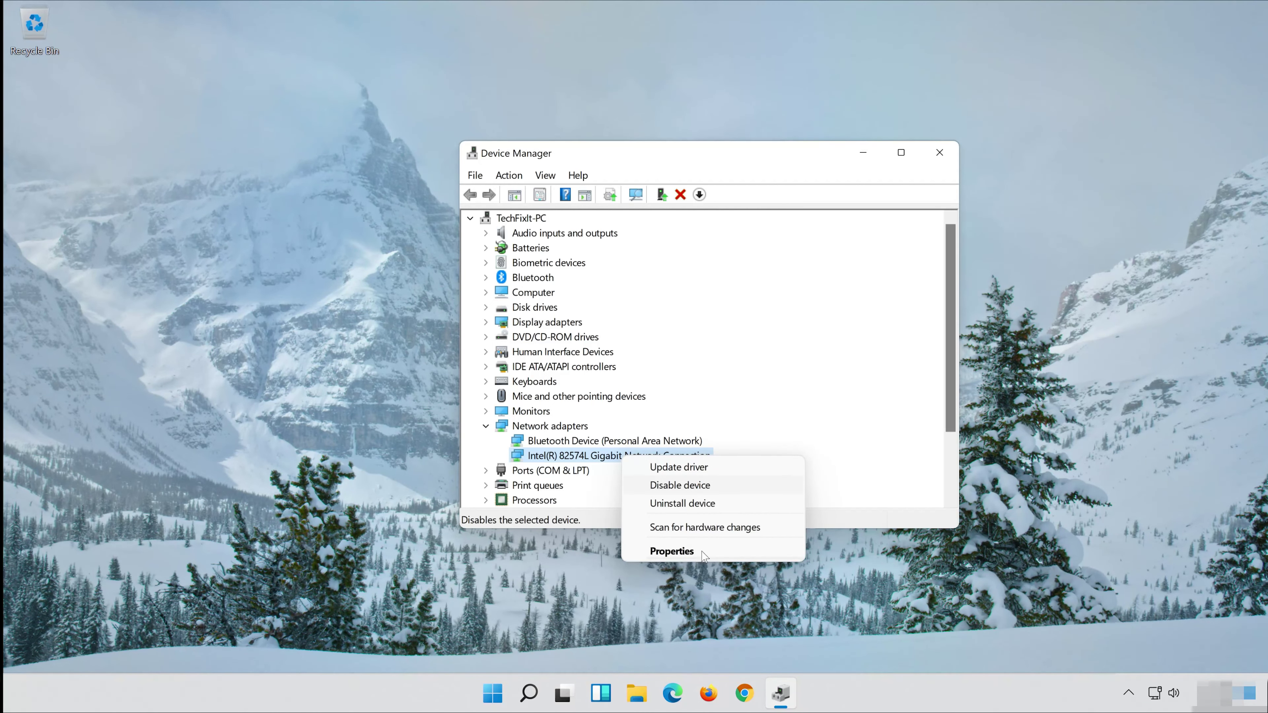
click(674, 551)
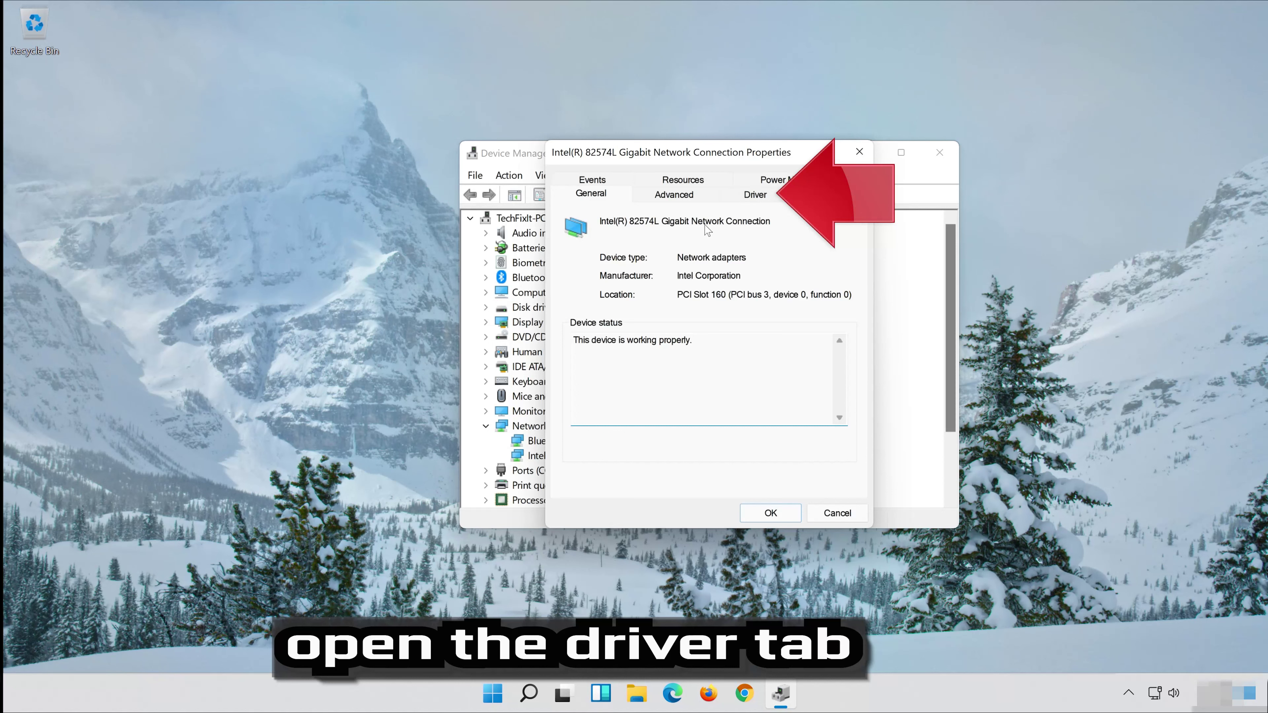
click(755, 194)
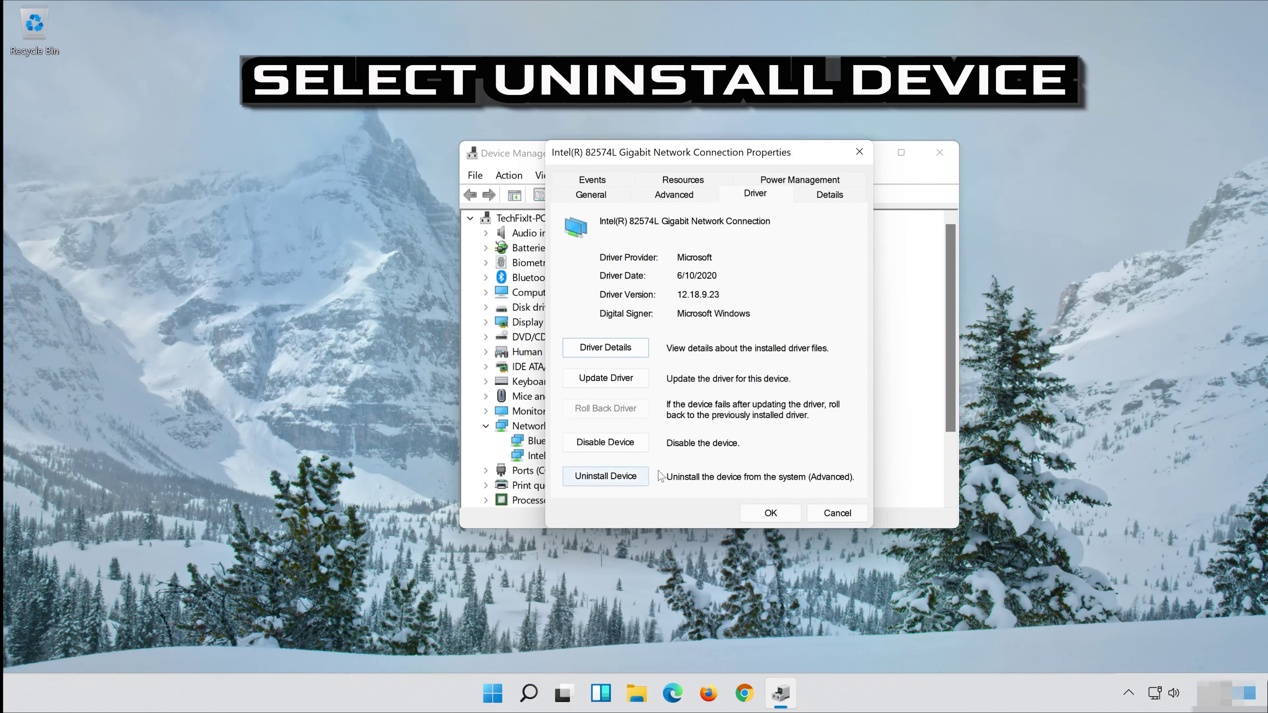
click(615, 477)
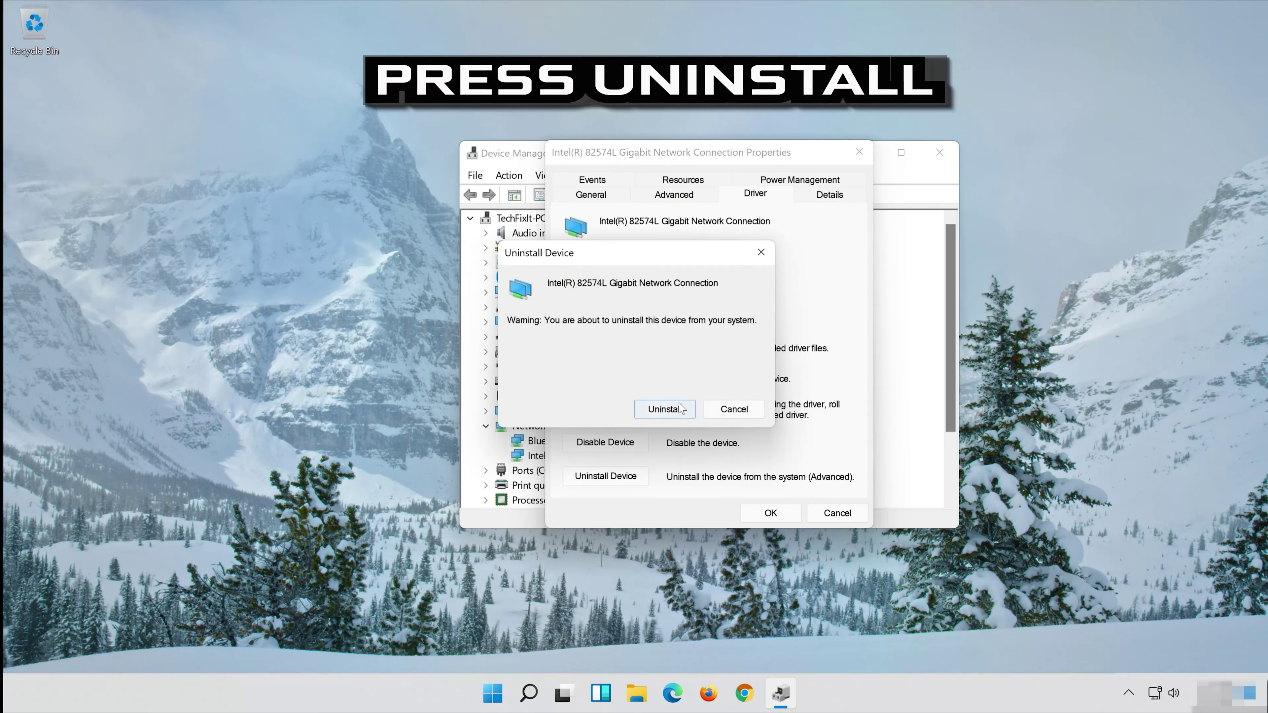
click(657, 419)
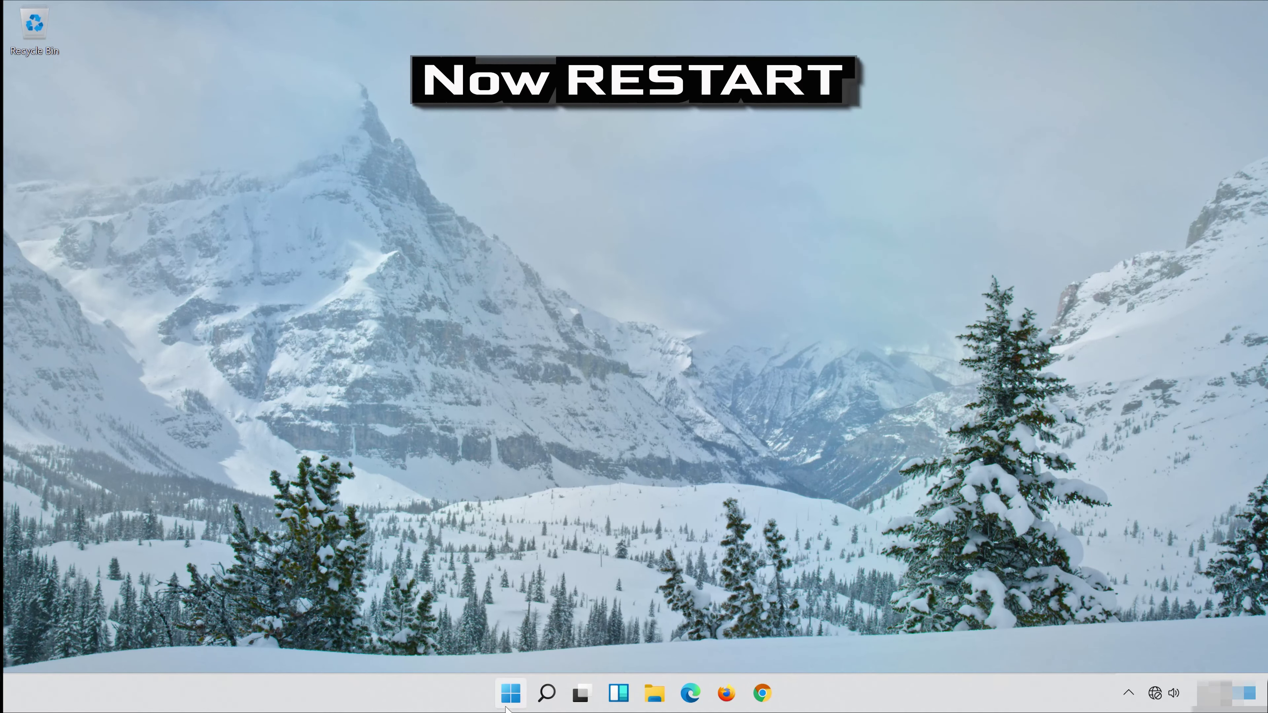
- Restart the computer from the Start menu's power options
click(518, 690)
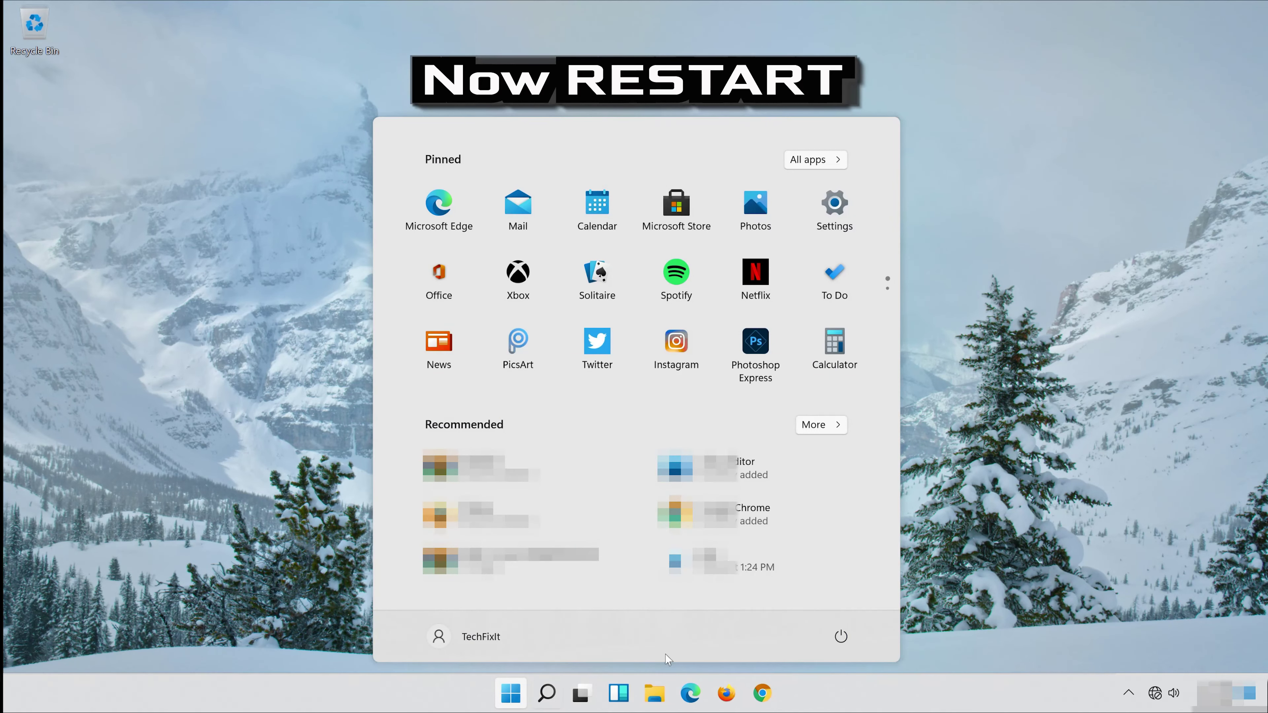
click(853, 642)
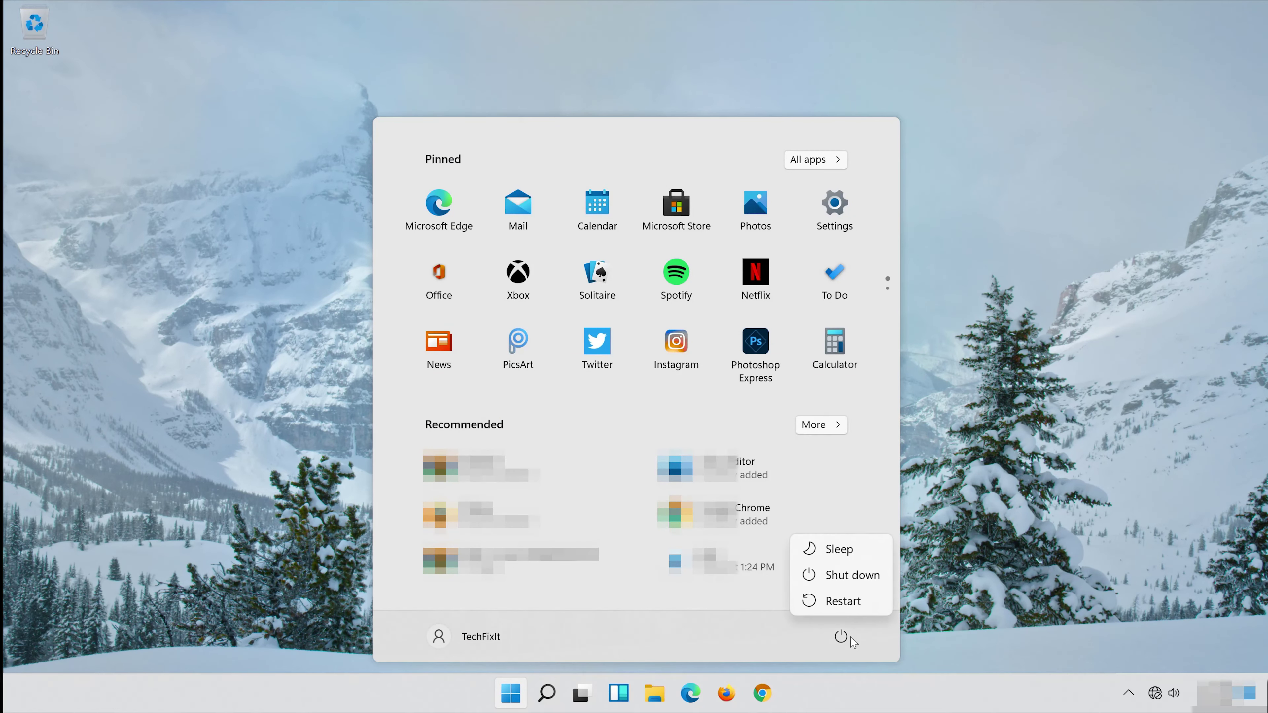
click(851, 605)
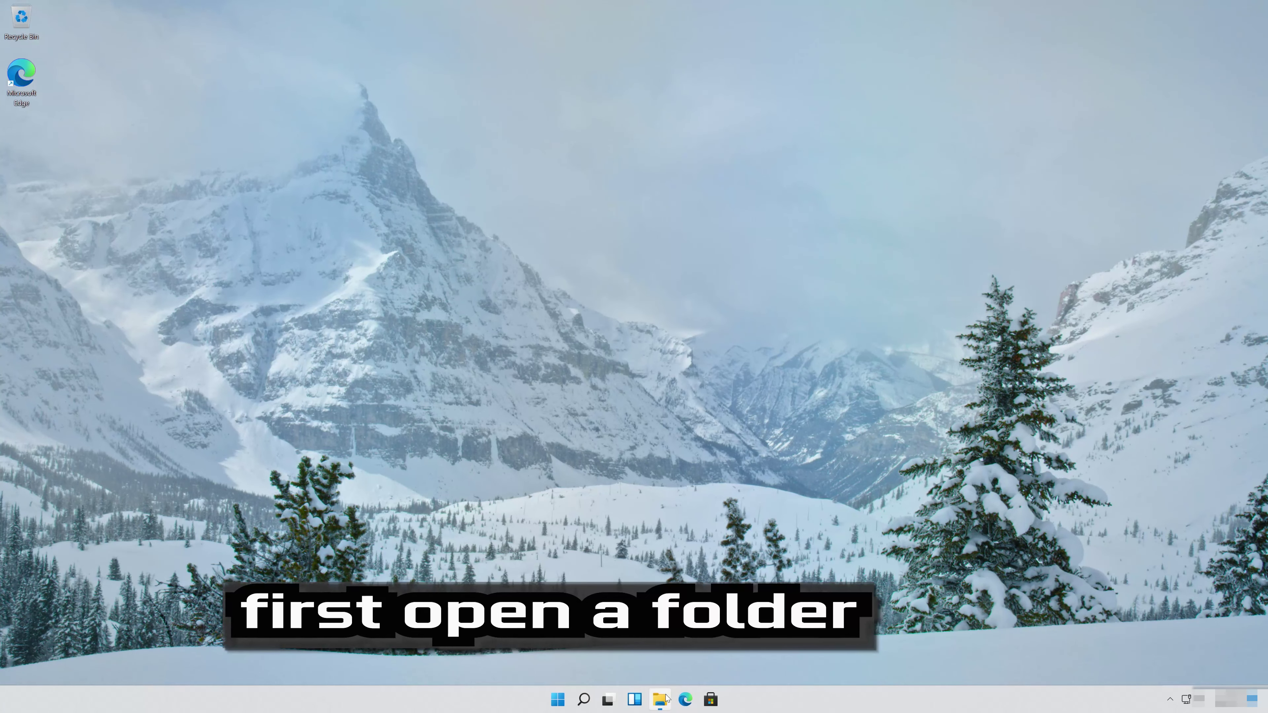
- Open This PC in File Explorer and bring up the properties of the Samsung USB (E:) drive
click(660, 698)
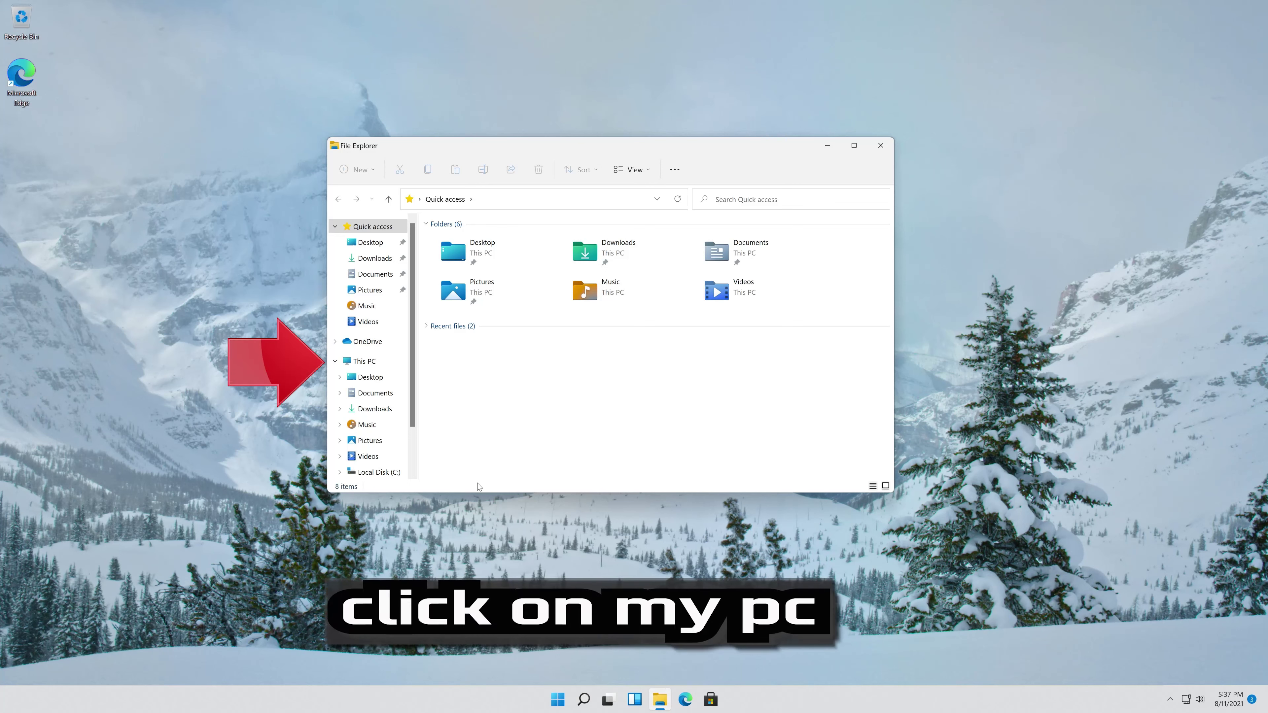
click(369, 363)
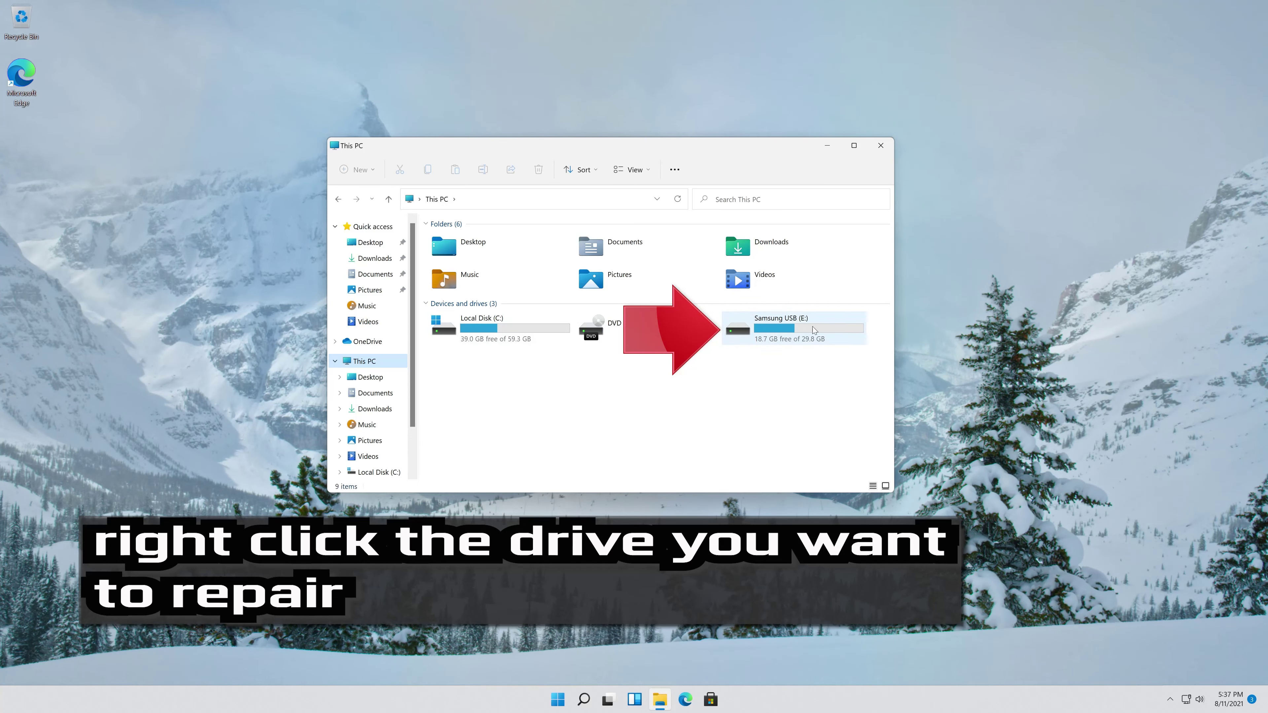
right_click(786, 333)
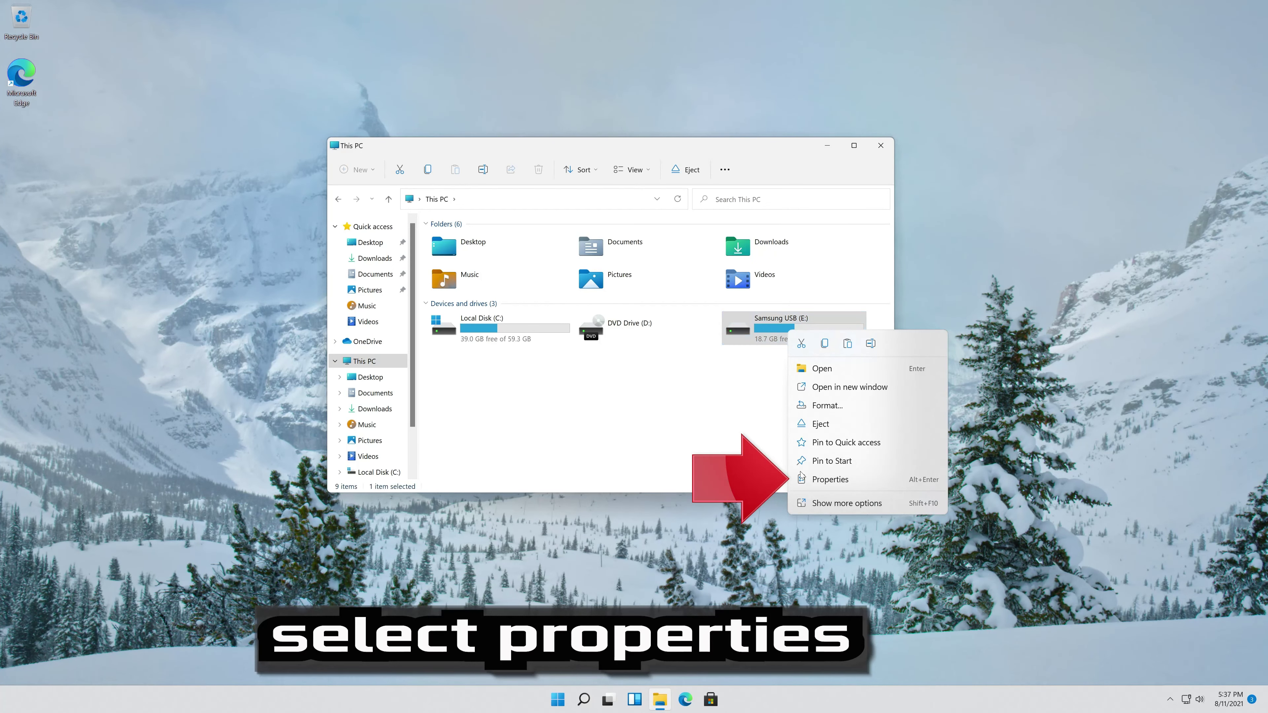
click(858, 482)
drag(1095, 401, 579, 183)
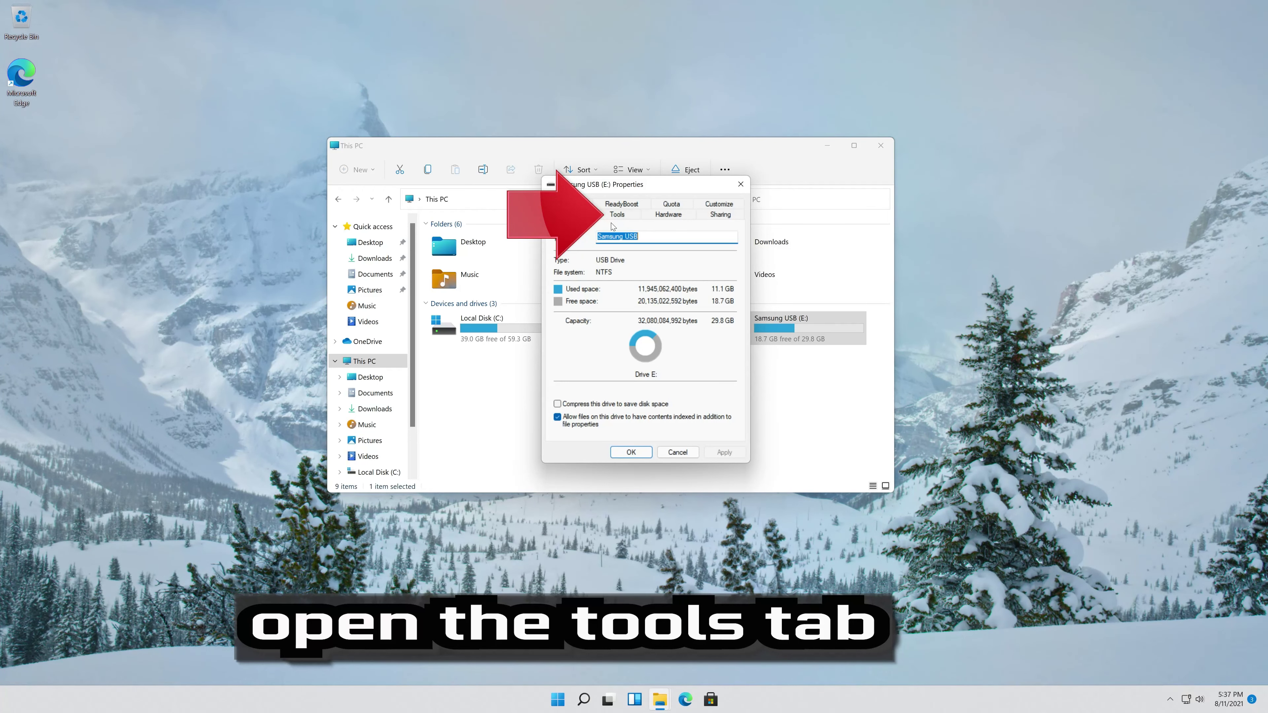
- Run error checking on the Samsung USB (E:) drive with Scan and repair drive, and close the result and the drive properties
click(633, 215)
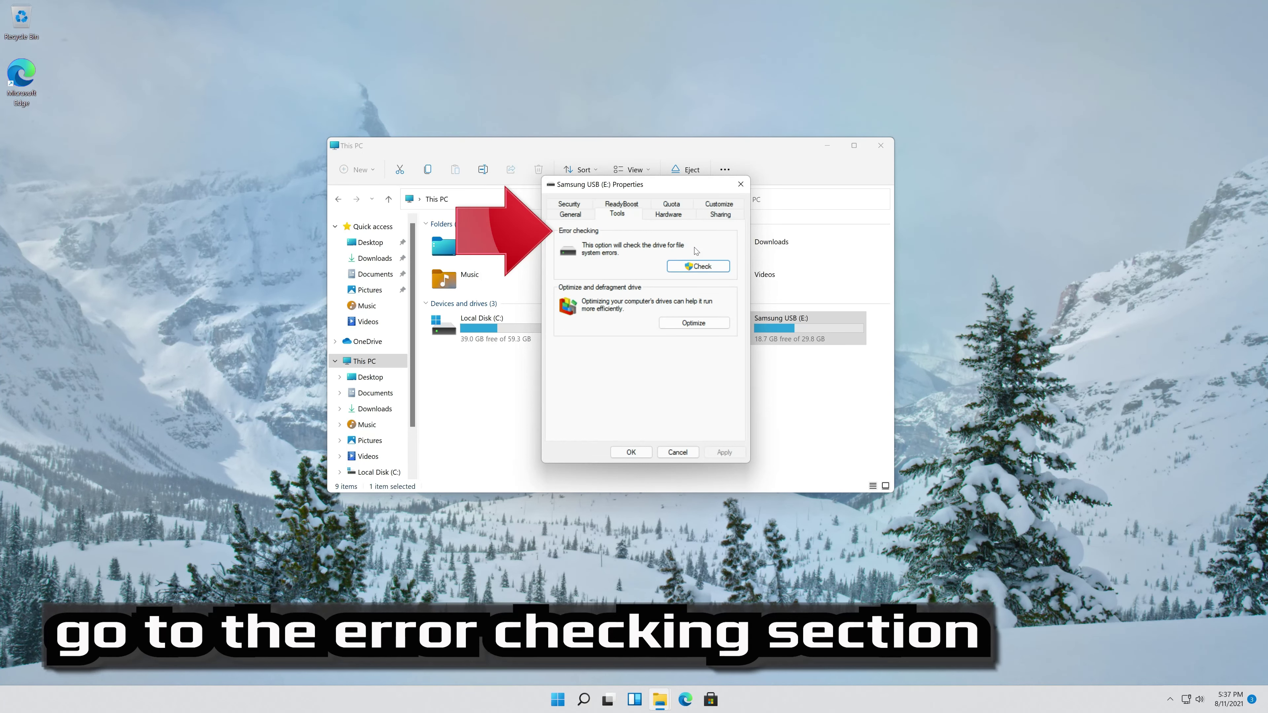
click(688, 266)
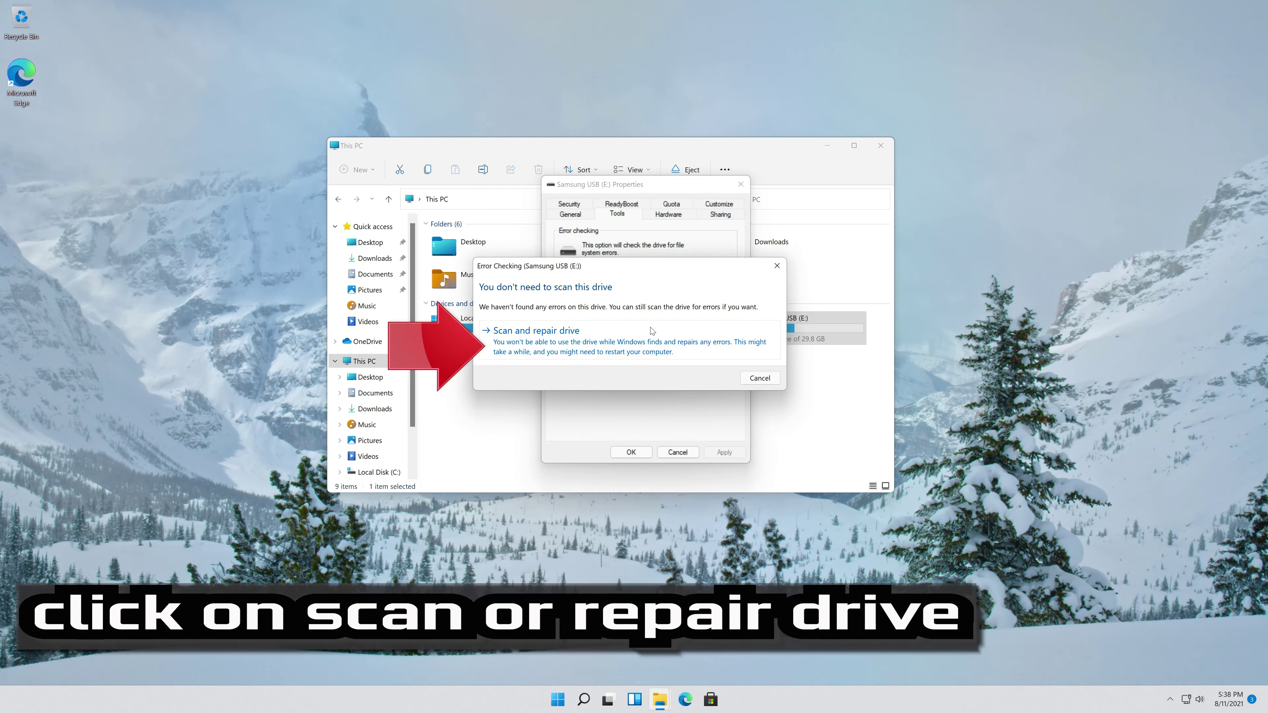
click(643, 335)
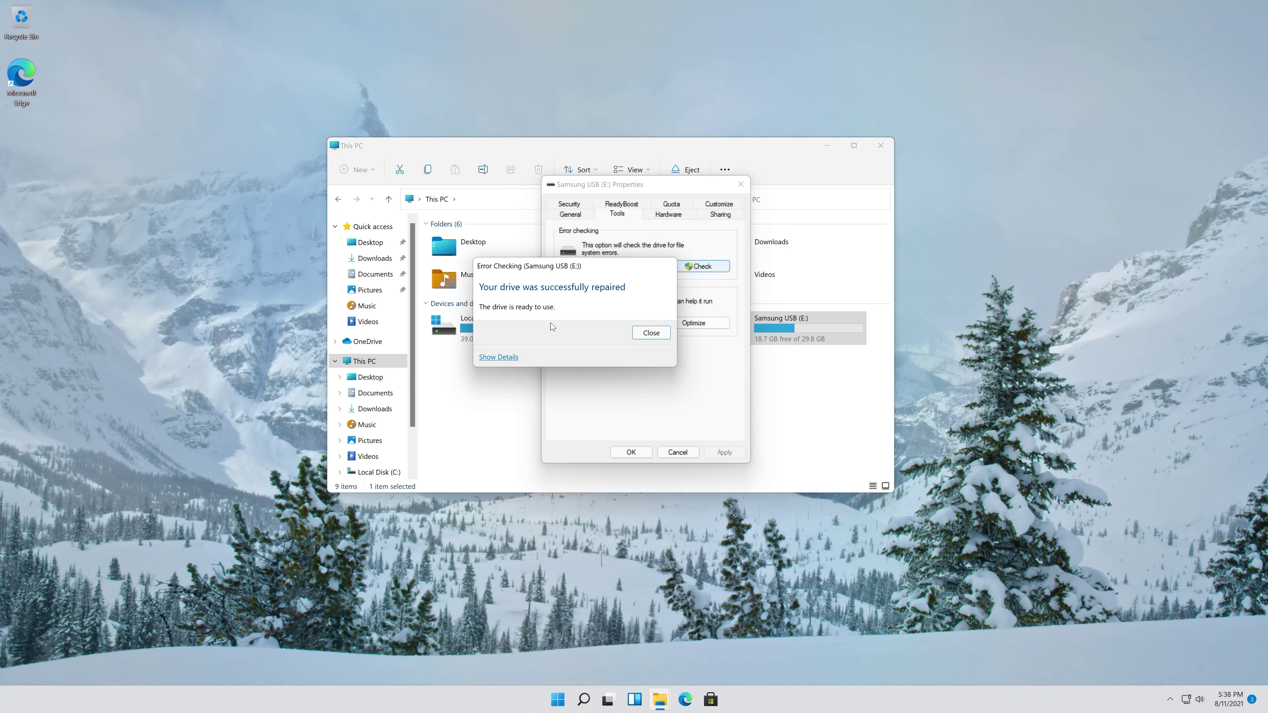
click(651, 332)
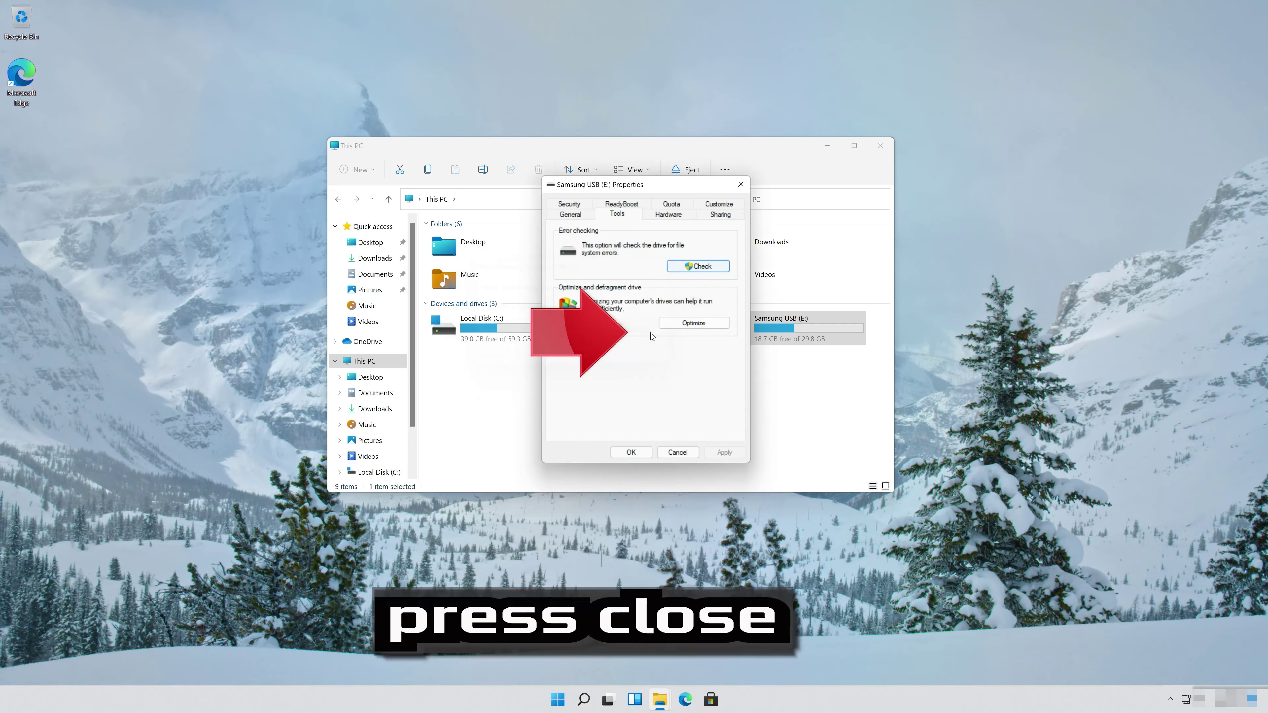
click(640, 453)
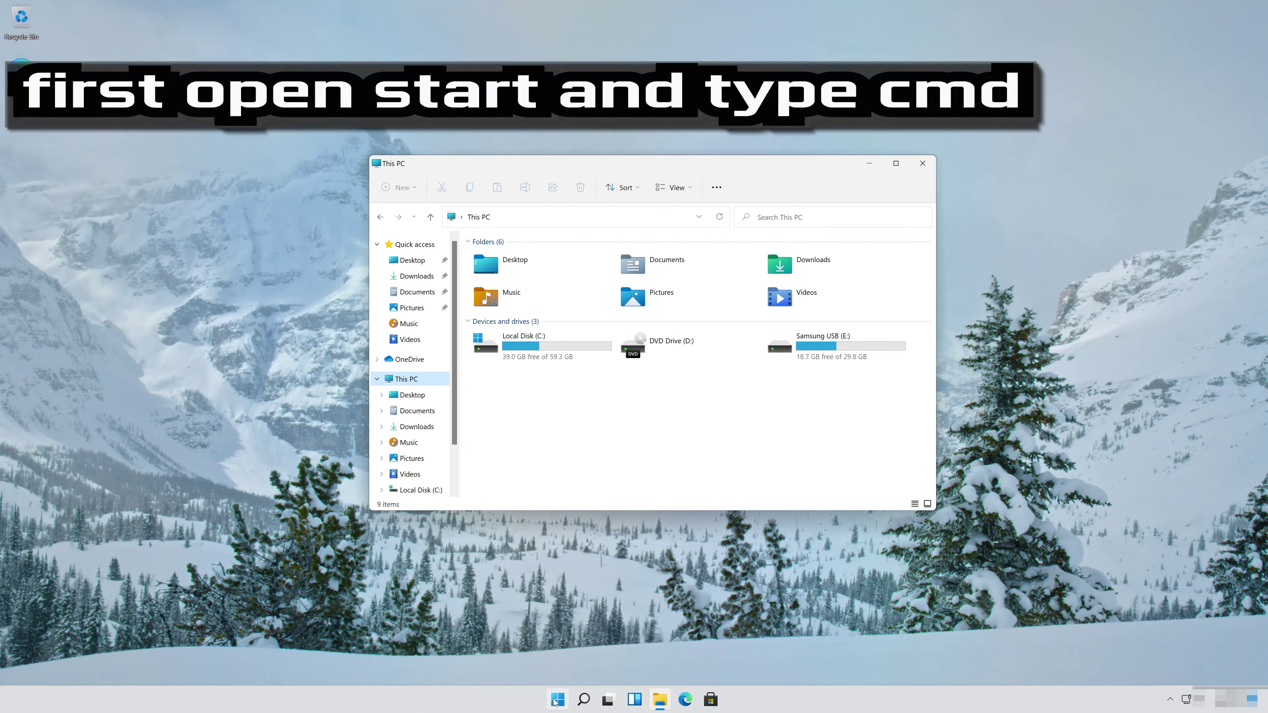
- Search Windows for "cmd", run Command Prompt as administrator, allow the changes, and move its window nearer the middle of the desktop
click(554, 700)
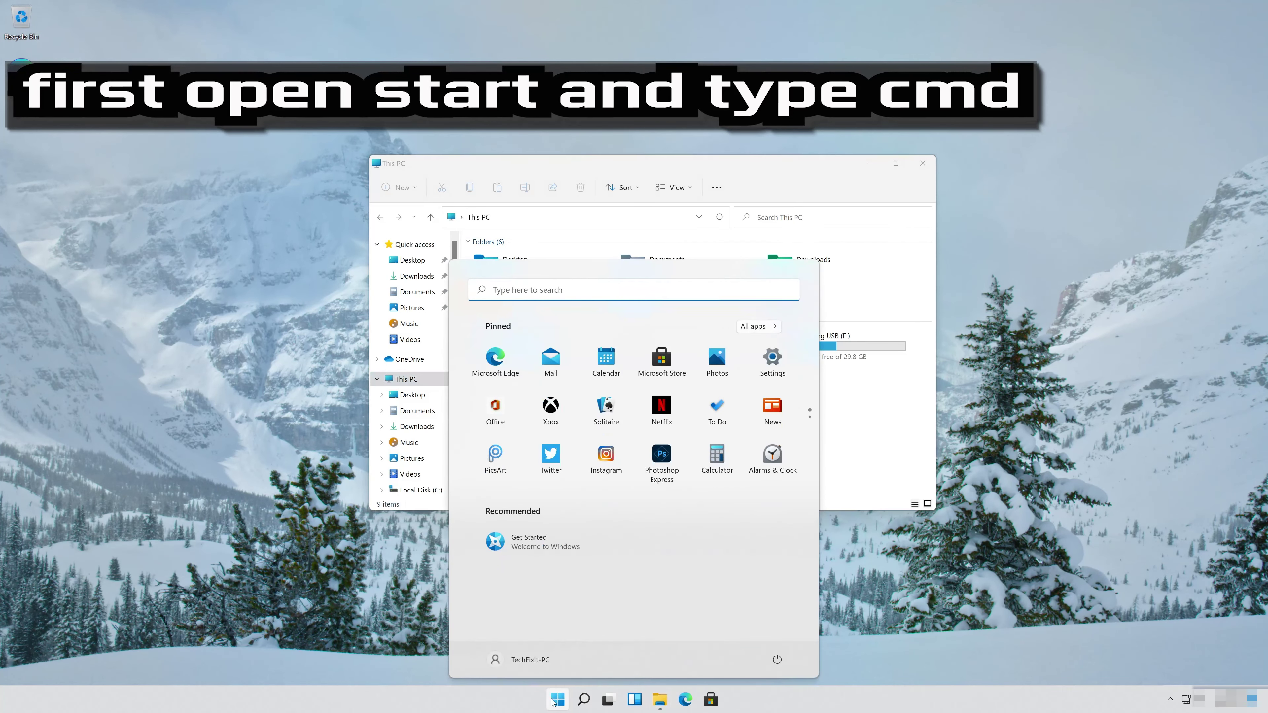
text(cmd)
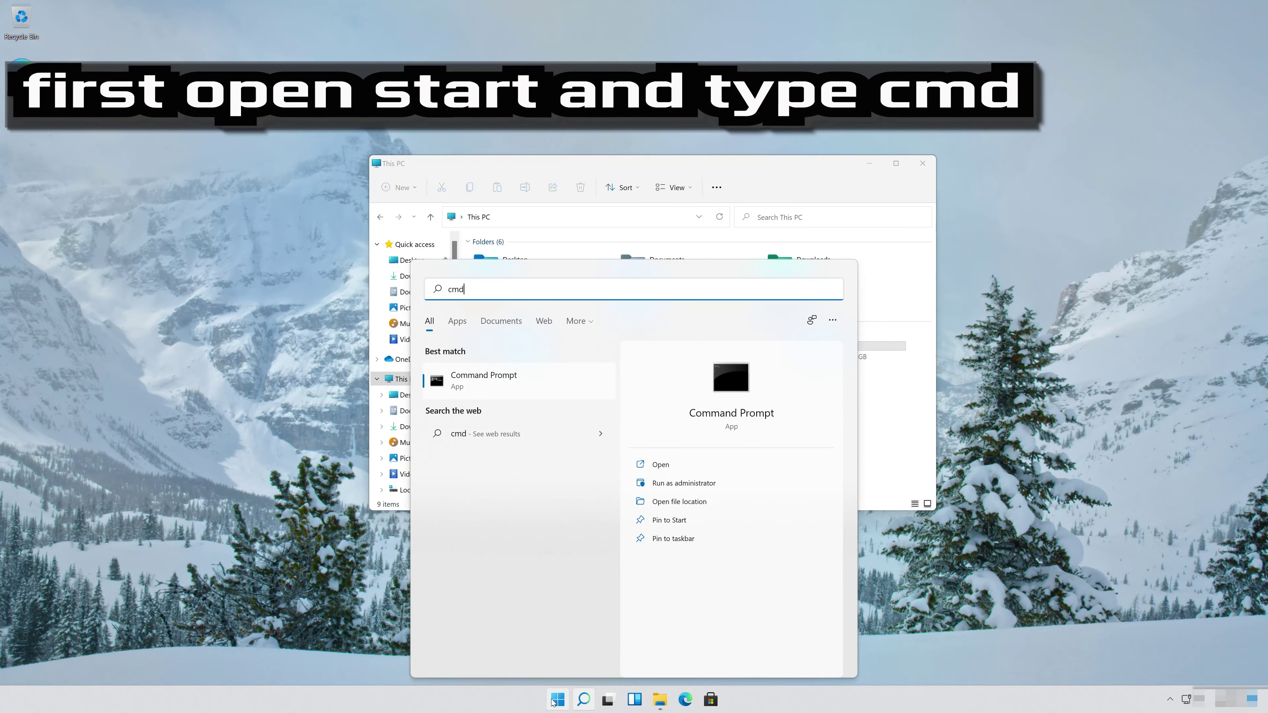
right_click(502, 388)
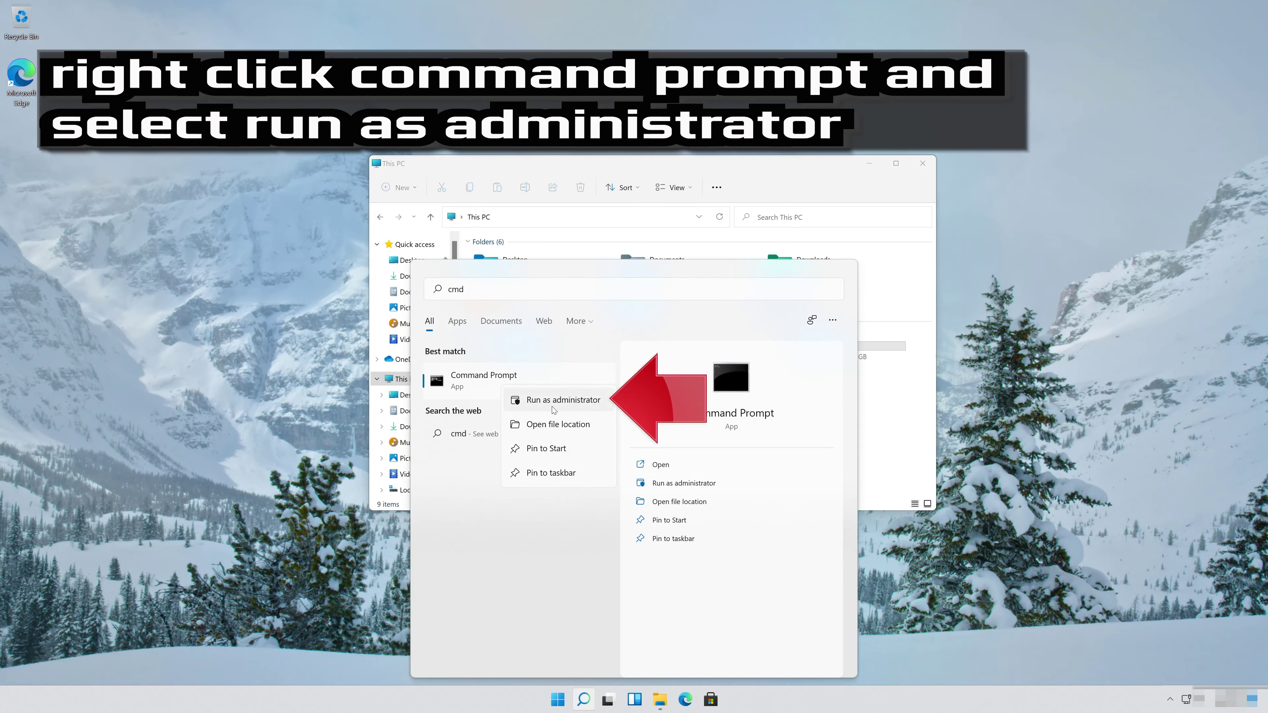
click(563, 400)
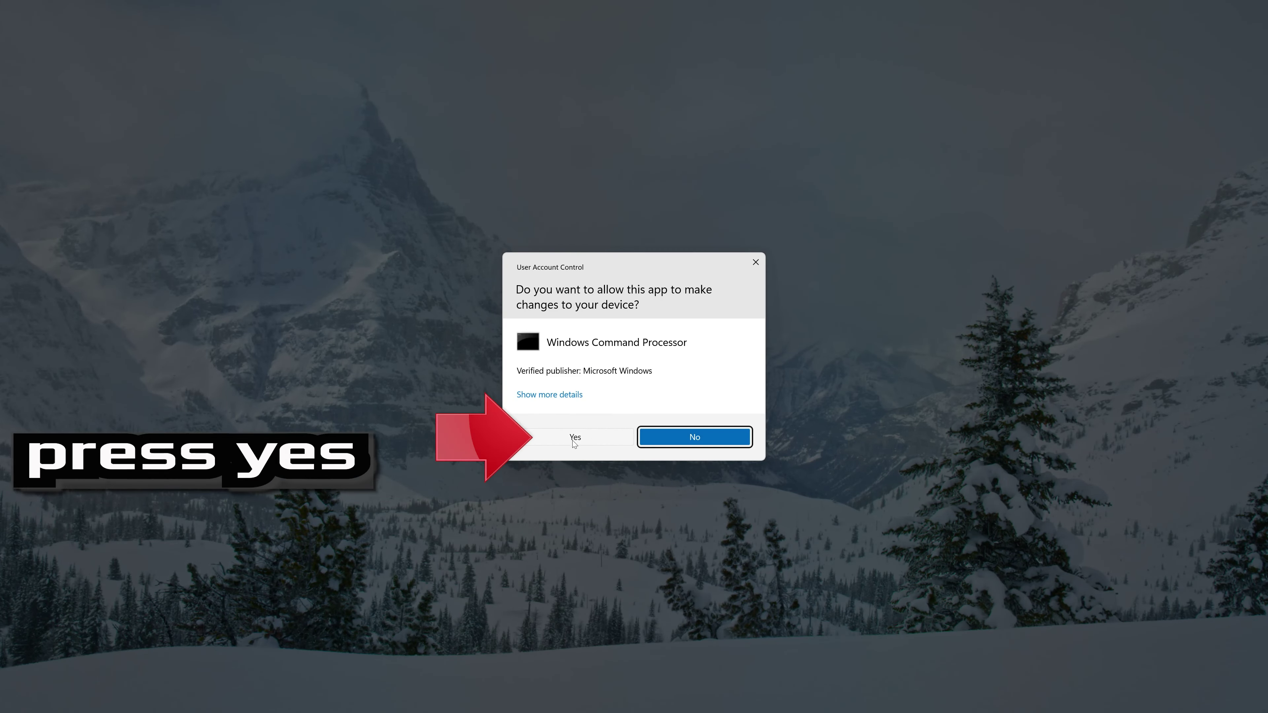
click(575, 438)
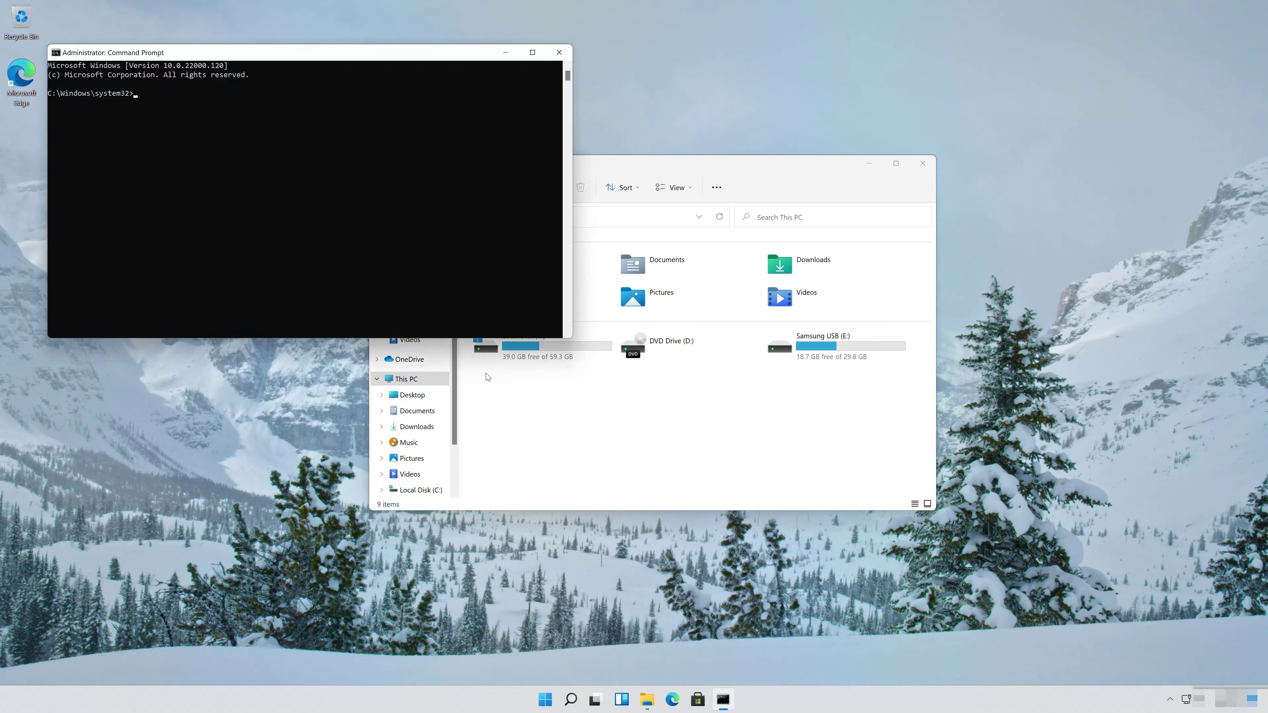
drag(344, 57, 511, 225)
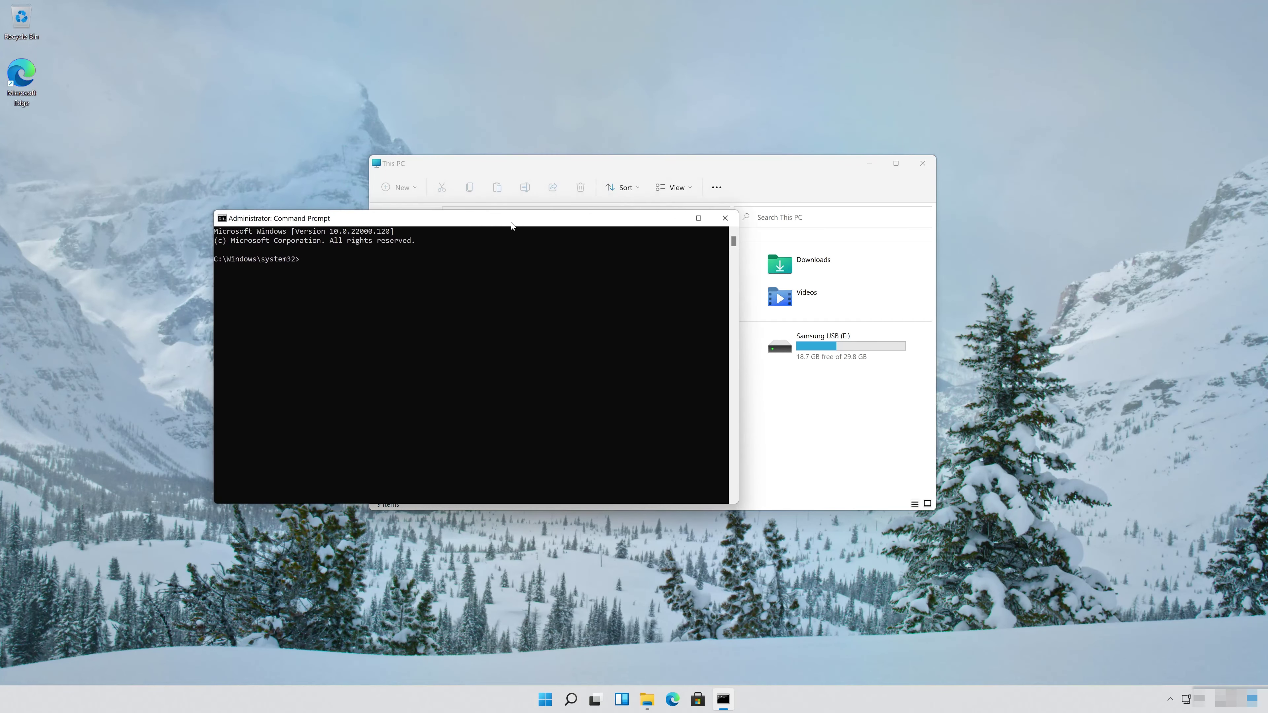
- Run "chkdsk e: /f /r" to check and repair drive E:, and close Command Prompt with "exit"
text(chk)
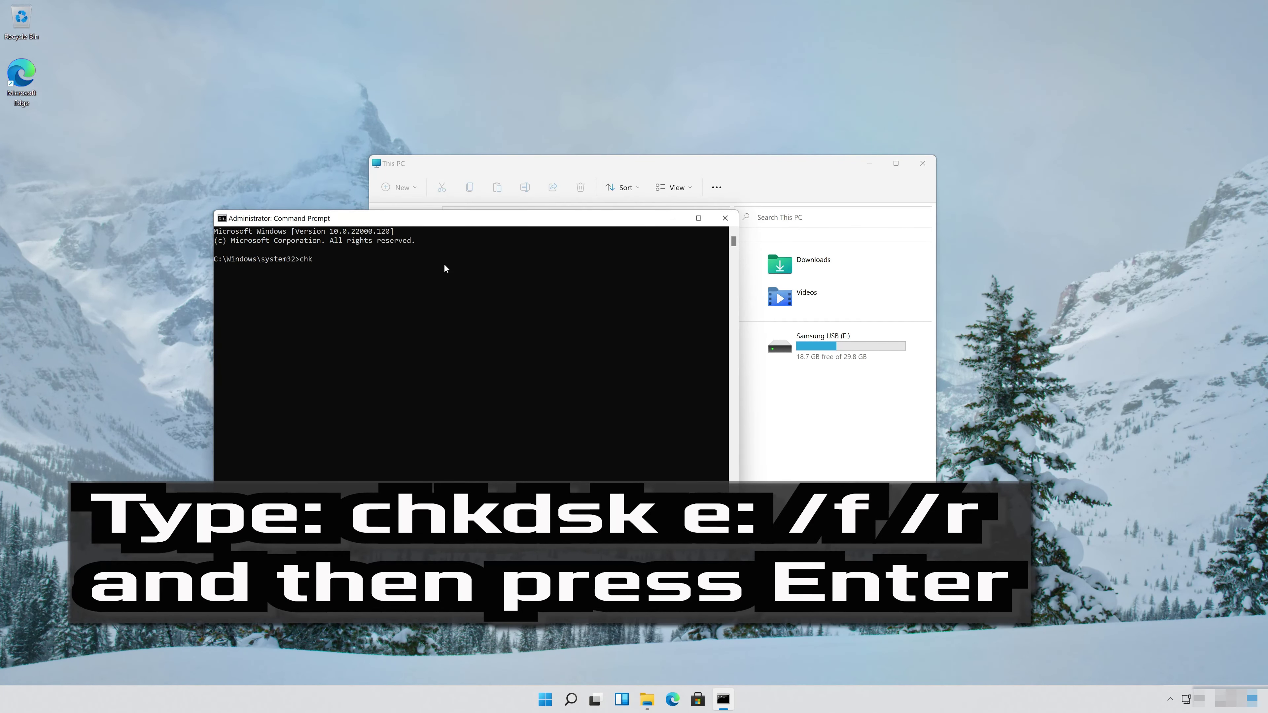
text(dsk e:)
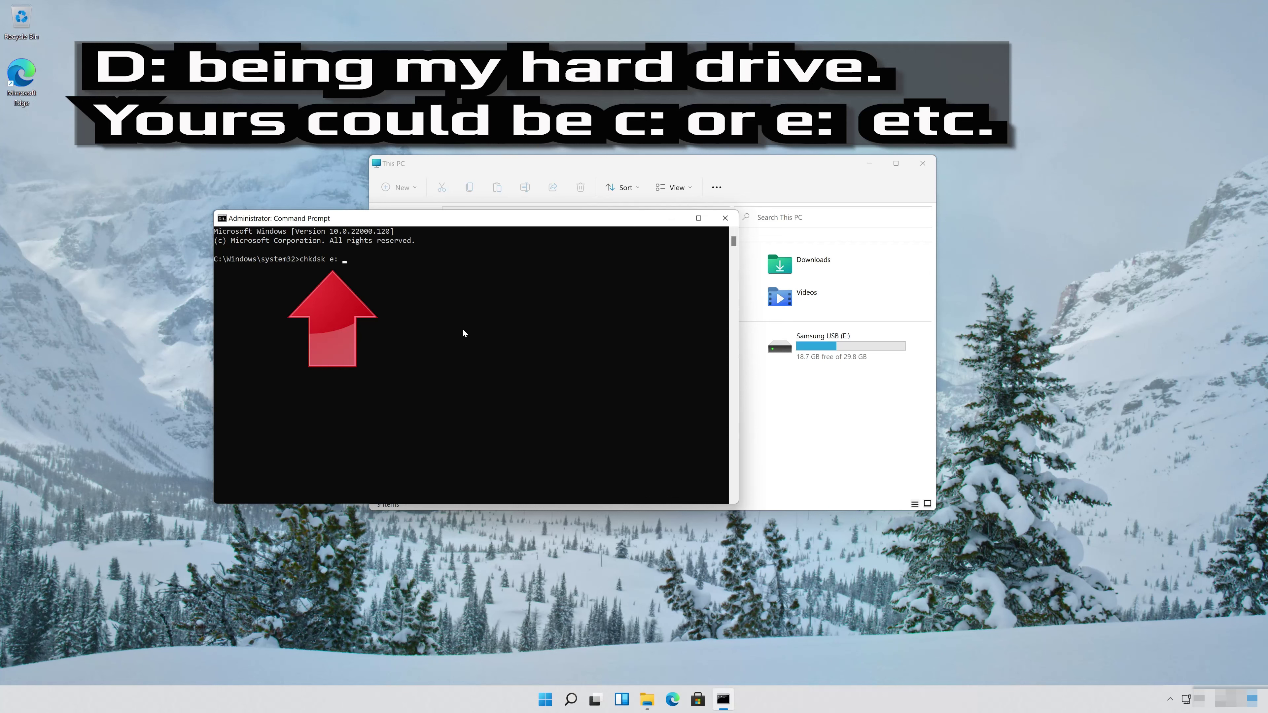
text( /f /r)
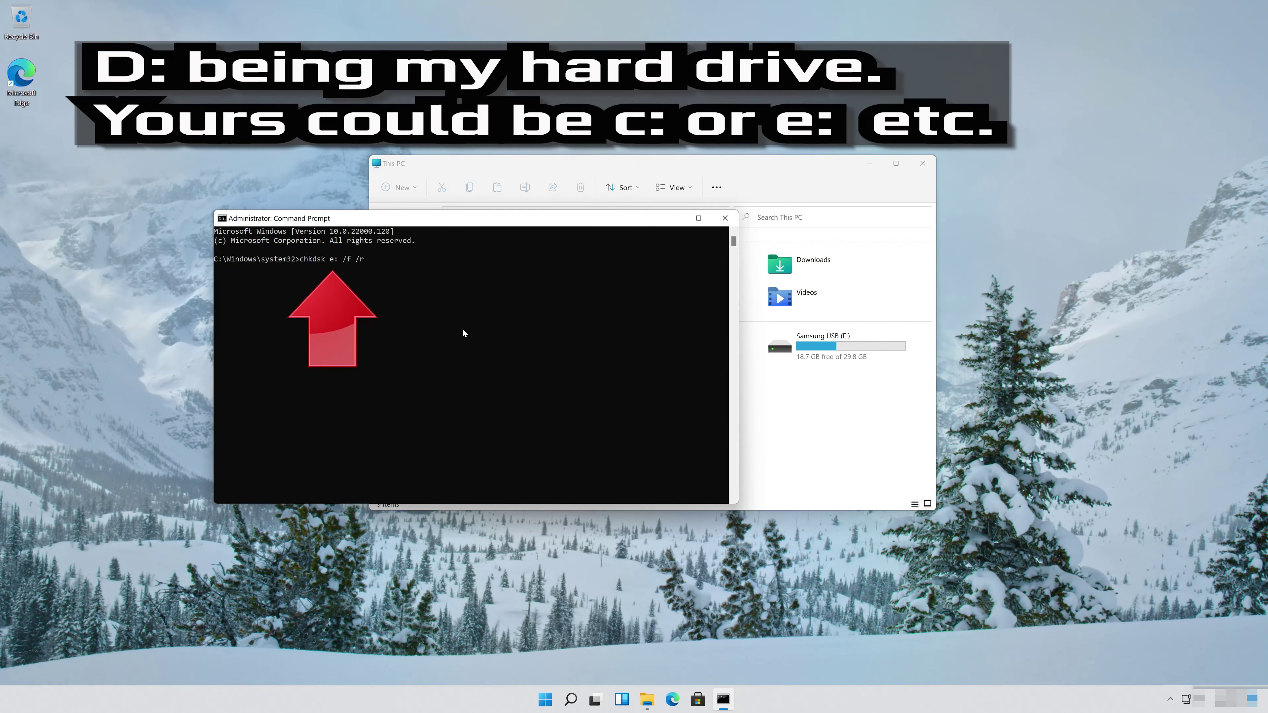
key(Return)
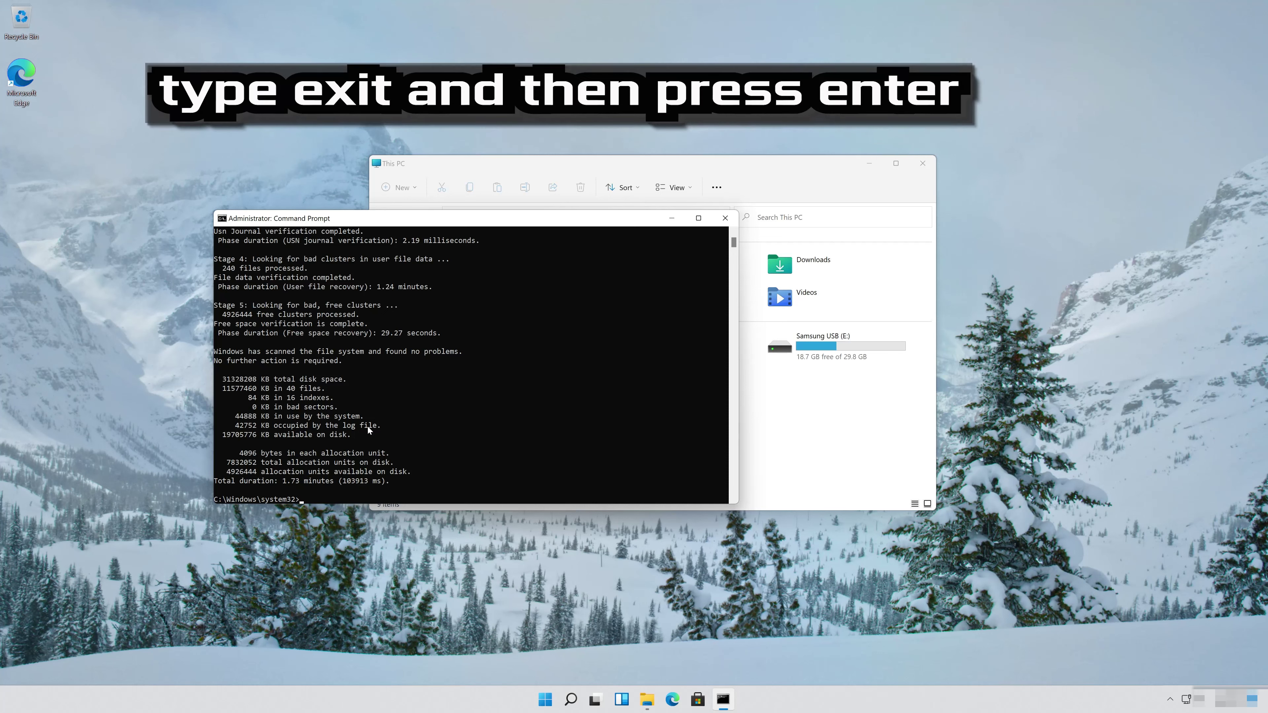
text(exit)
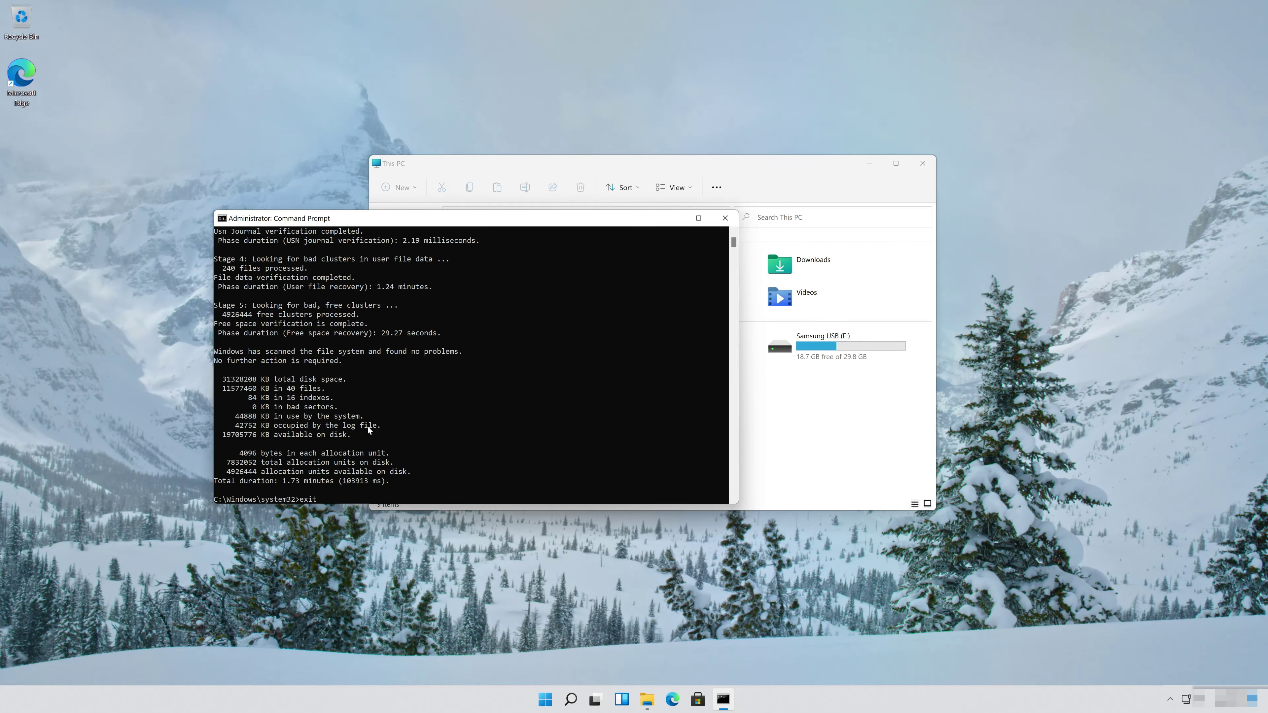
key(Return)
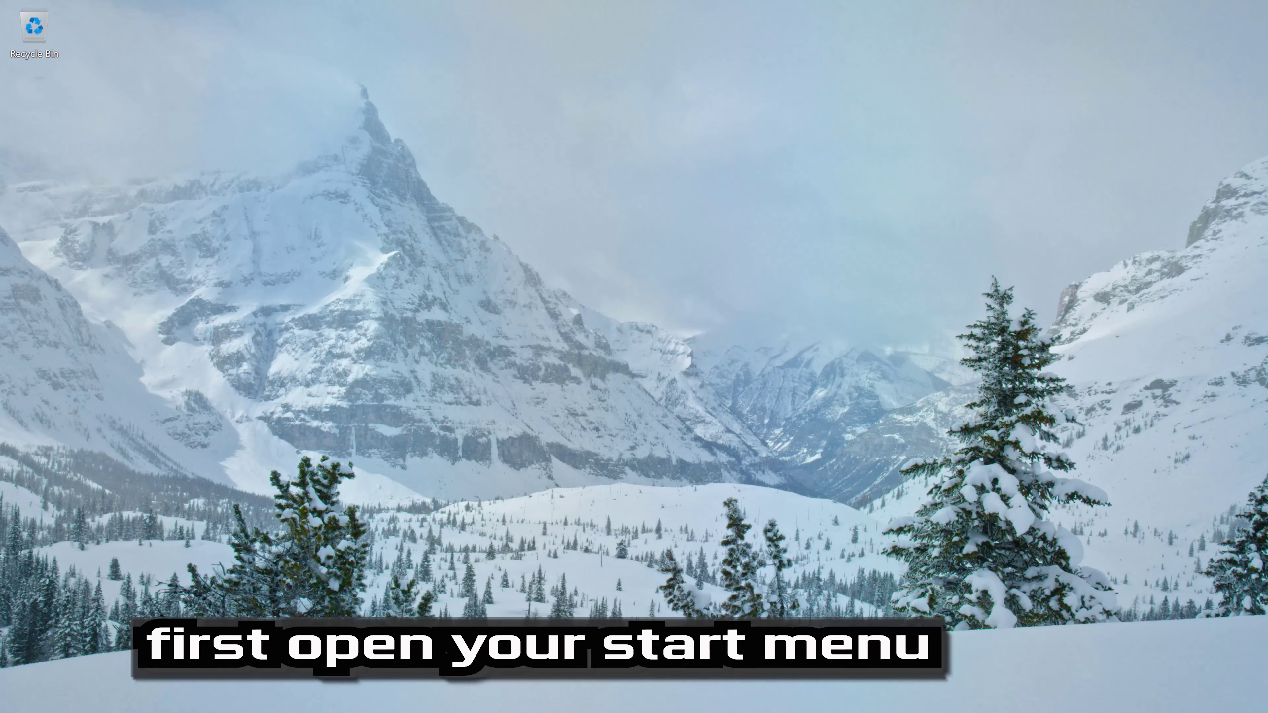
- Open Windows Settings and go to the Windows Update page
key(super)
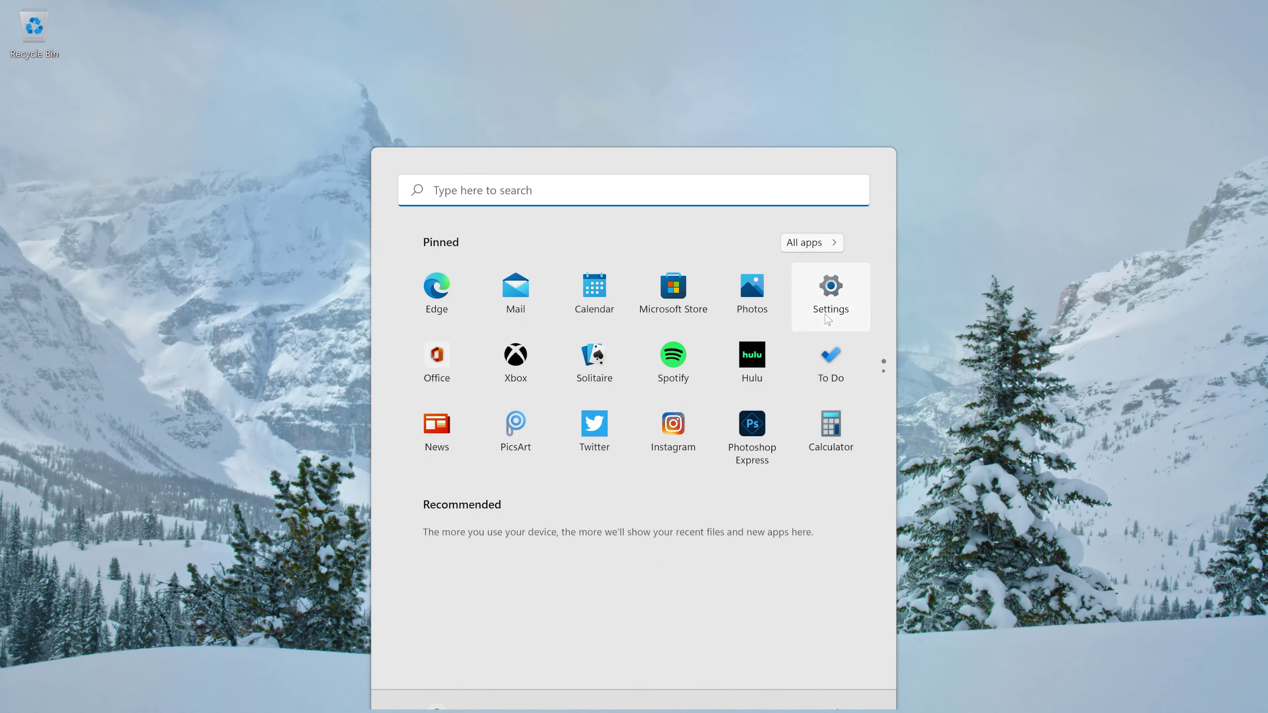
click(828, 295)
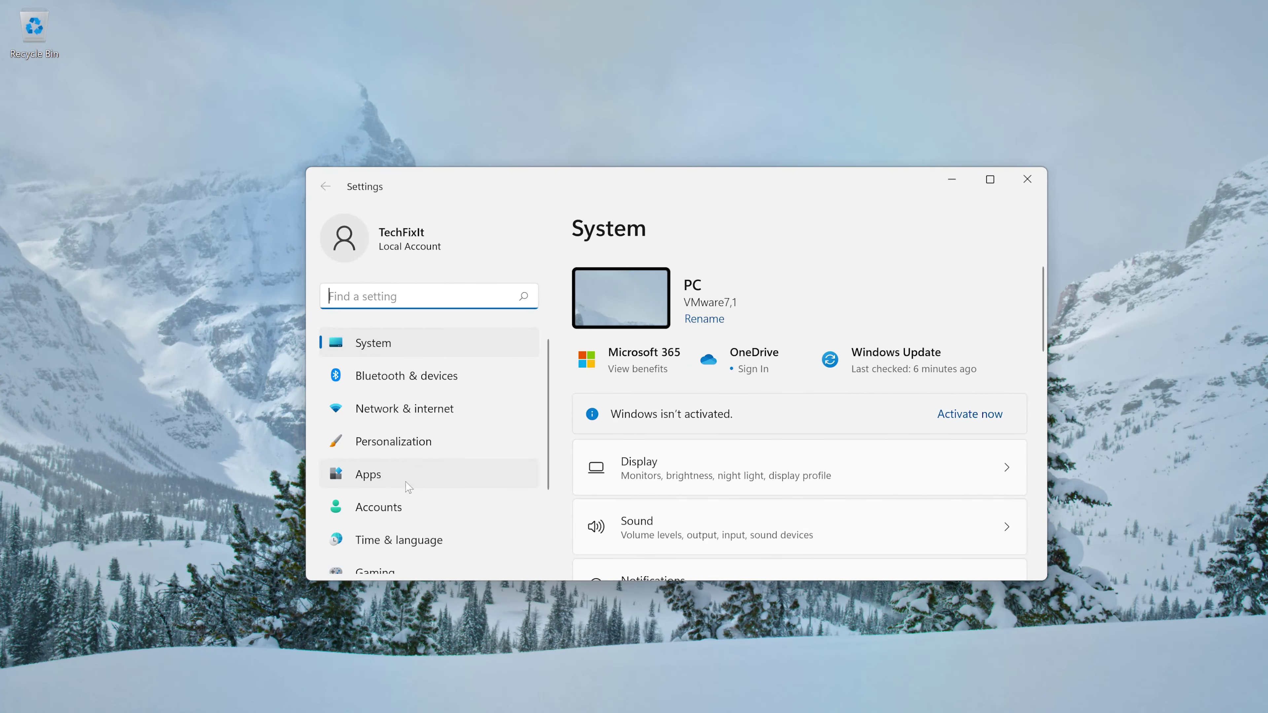
scroll(428, 521, down, 3)
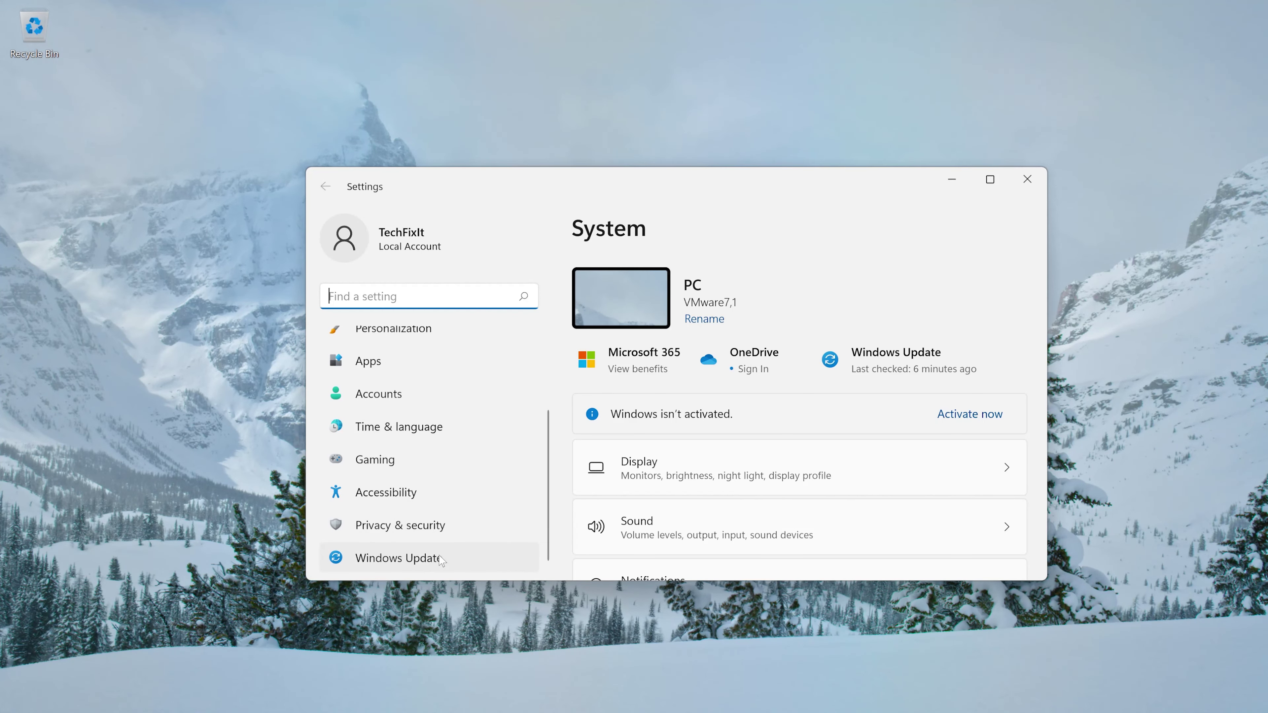
click(446, 559)
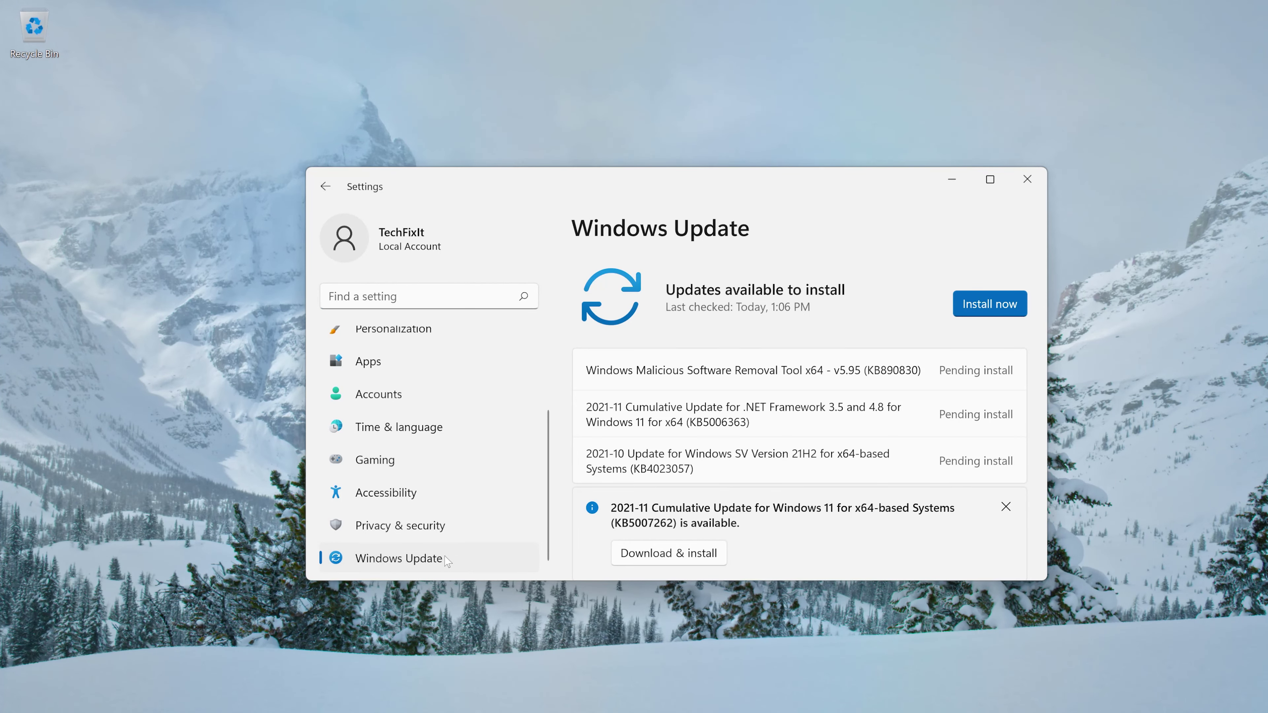
- Open the advanced options of Windows Update and go to Recovery
scroll(704, 508, down, 6)
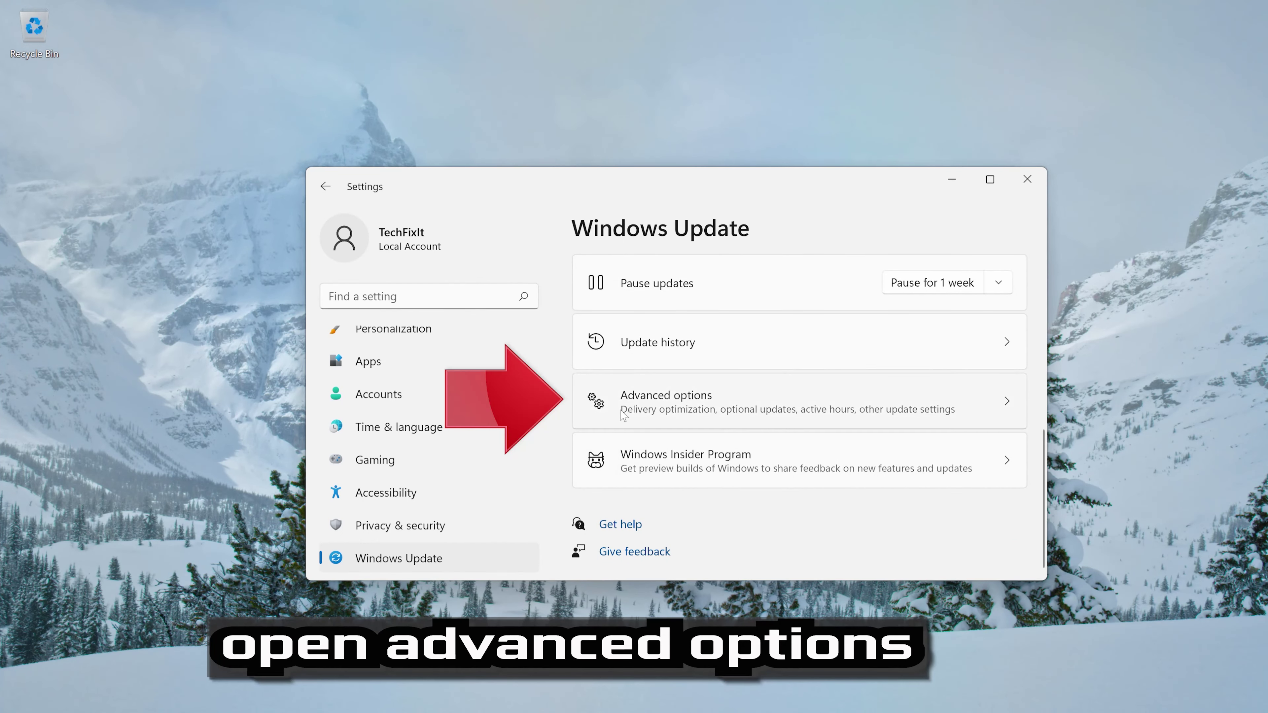
click(731, 414)
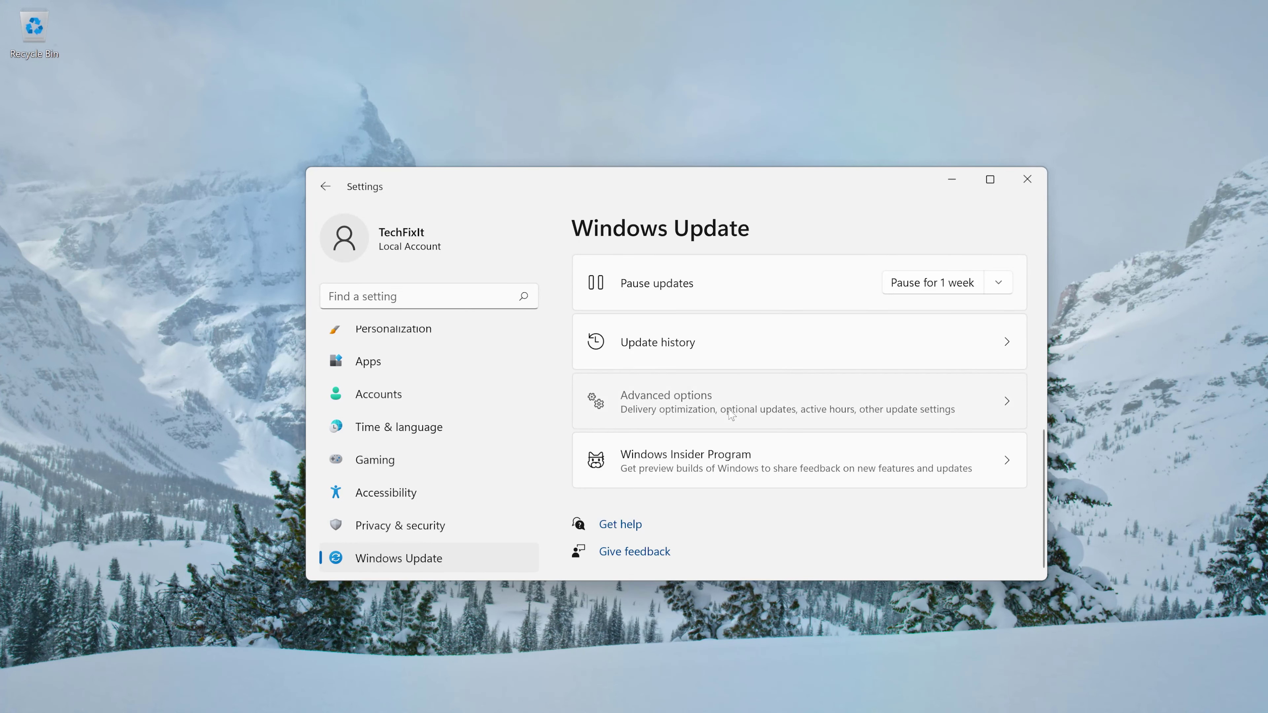
scroll(731, 413, down, 10)
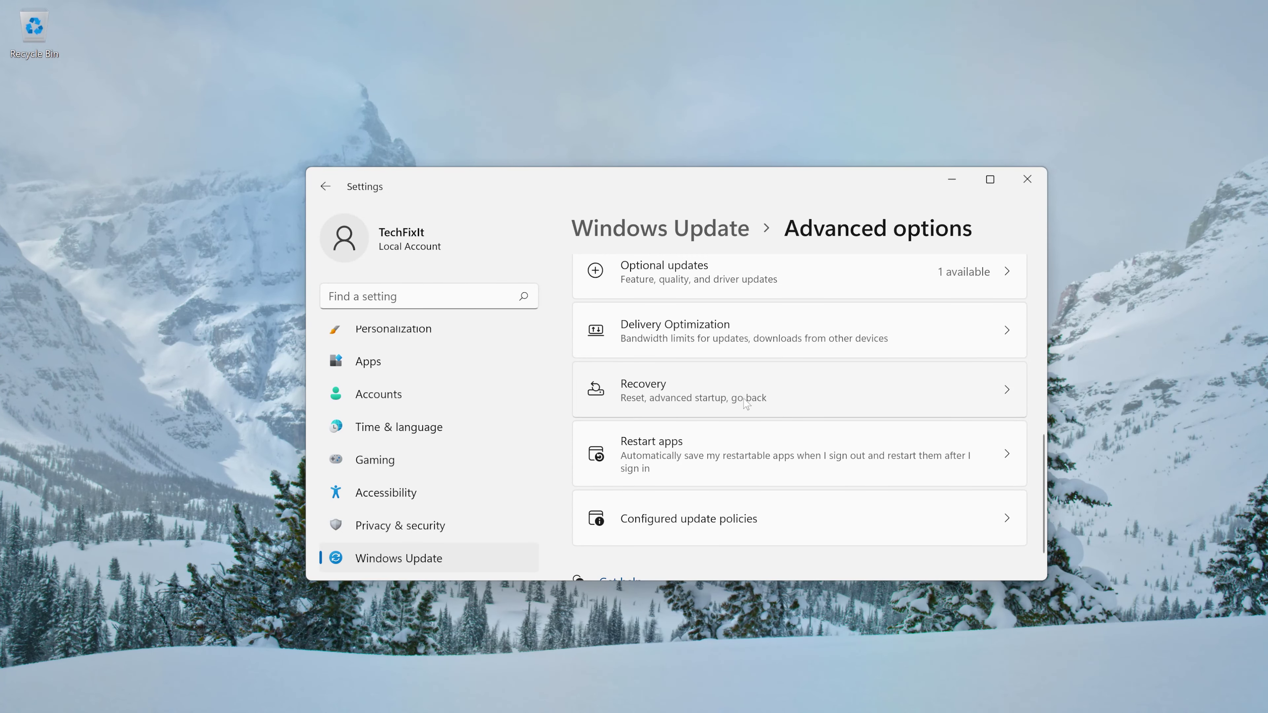
click(762, 397)
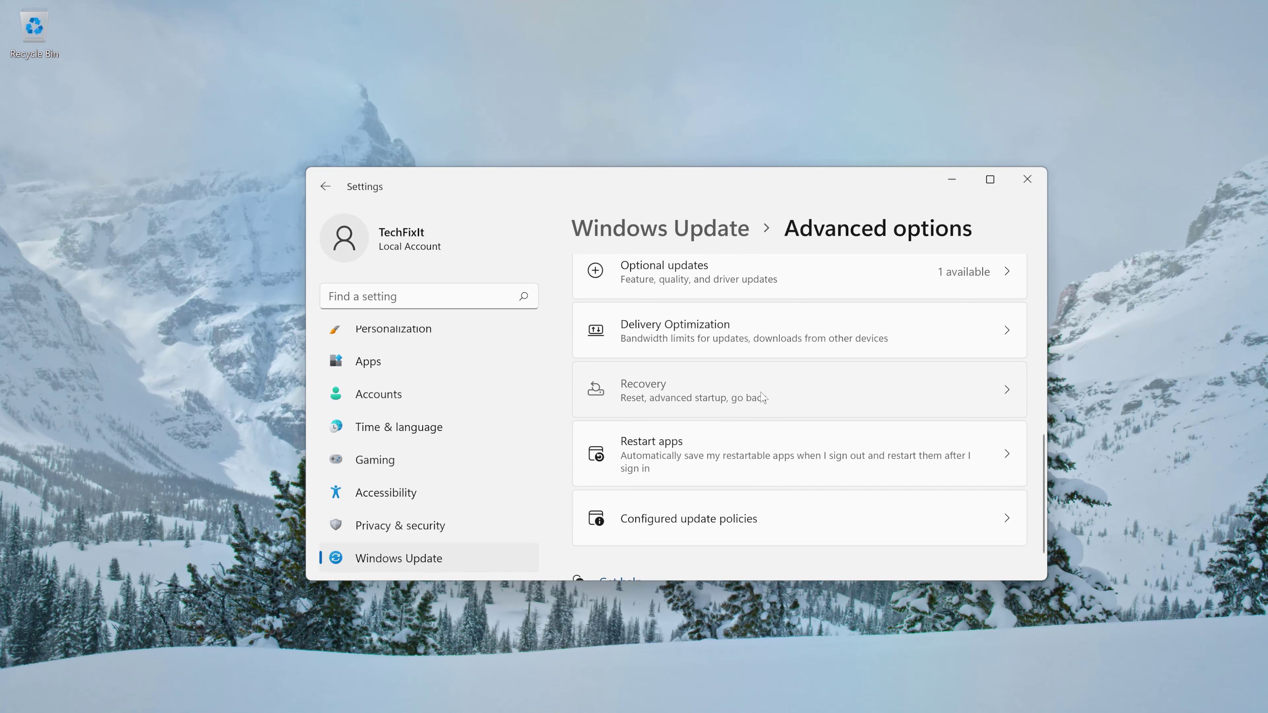